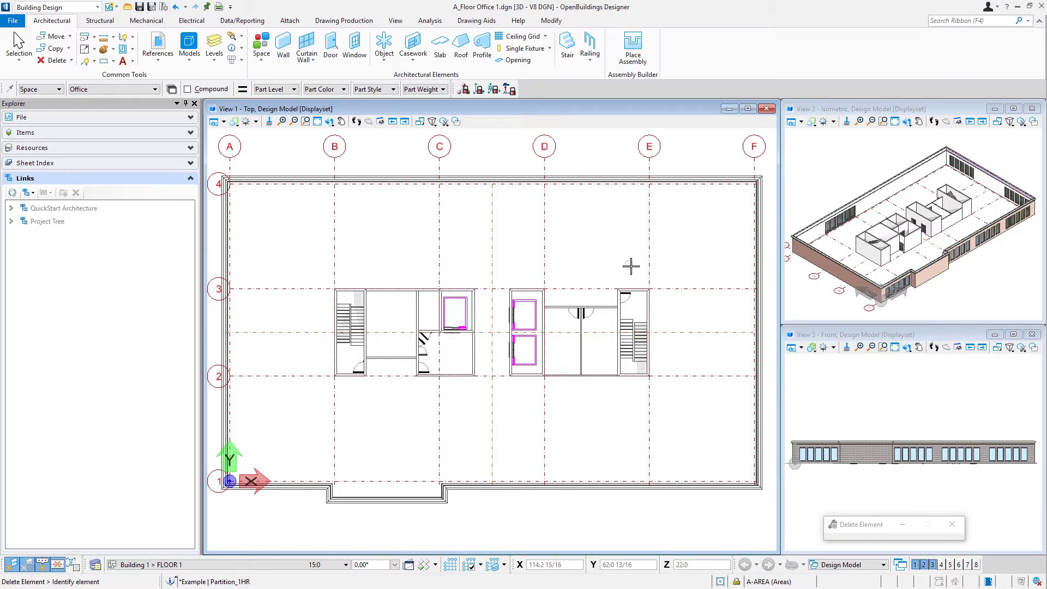
Start the Wall tool with Partition_1HR walls and set the wall height to 13:8
left_click(289, 44)
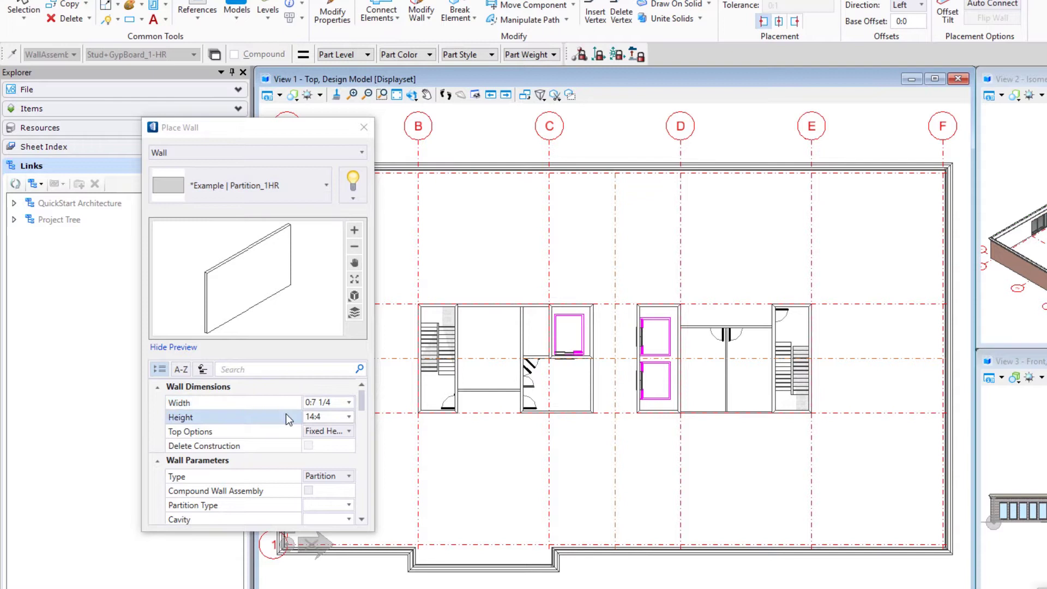
left_click(332, 417)
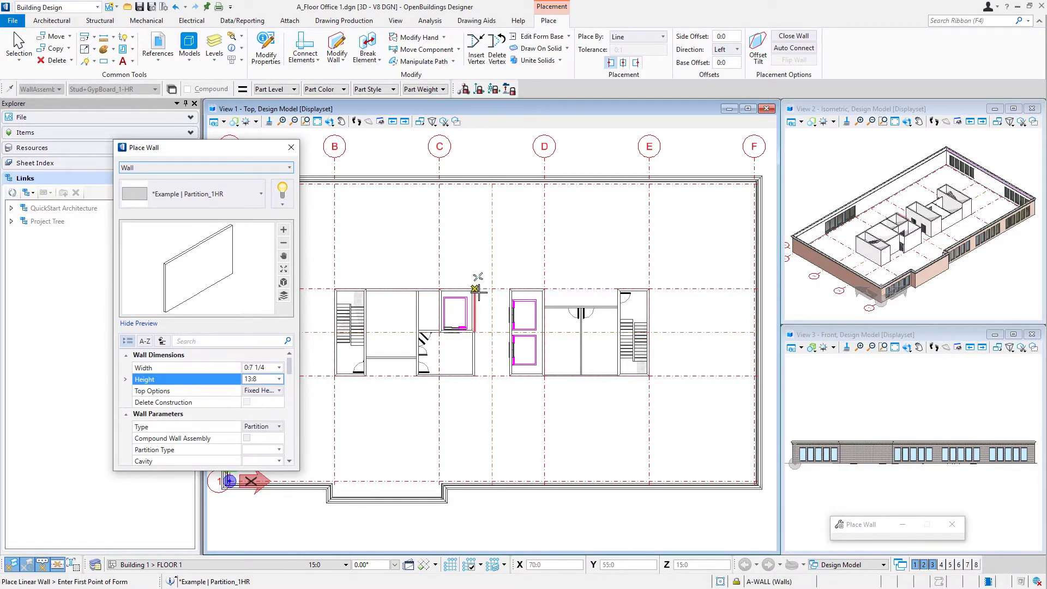
Draw a partition wall north from the core wall, 5 long via AccuDraw Y
left_click(618, 288)
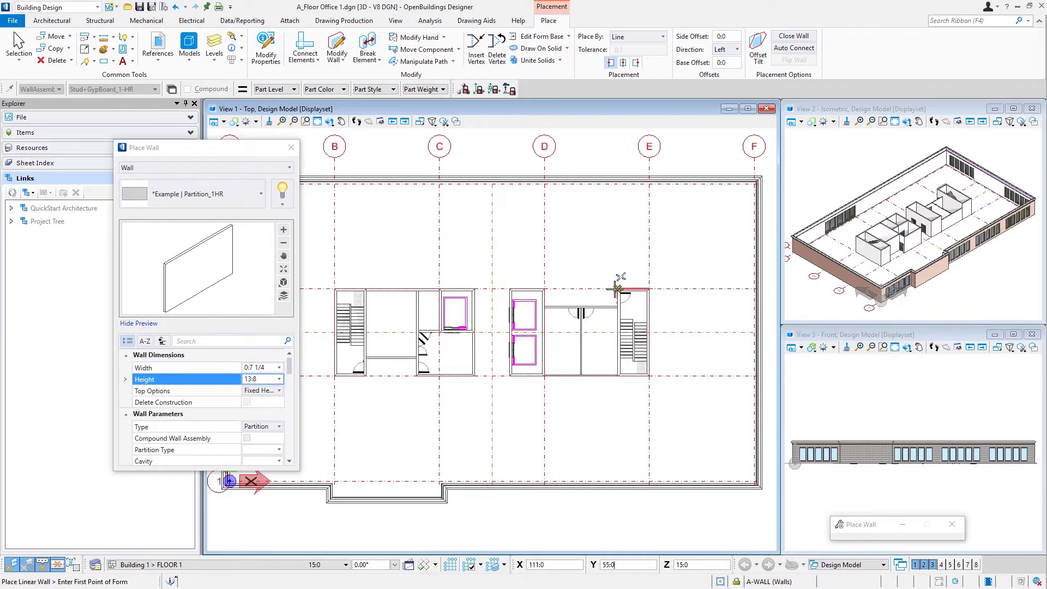
left_click(618, 265)
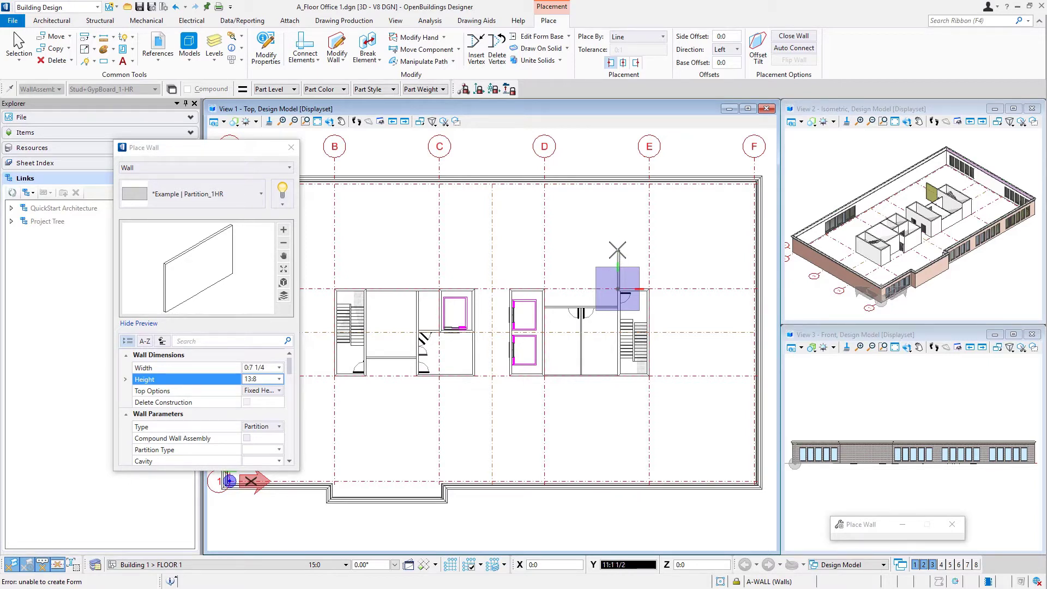
key("Return")
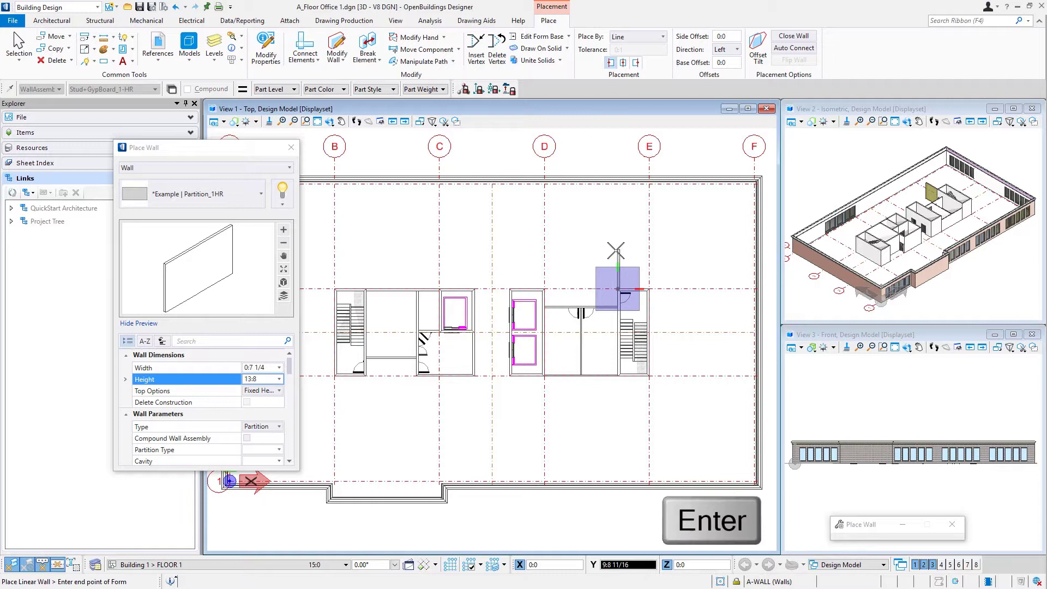
type("5")
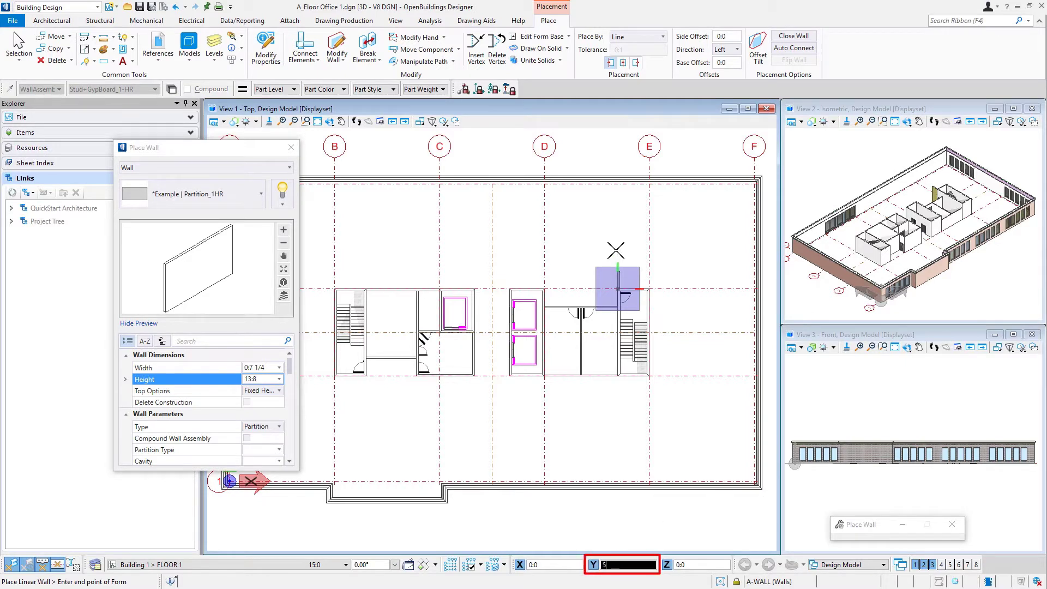
left_click(478, 292)
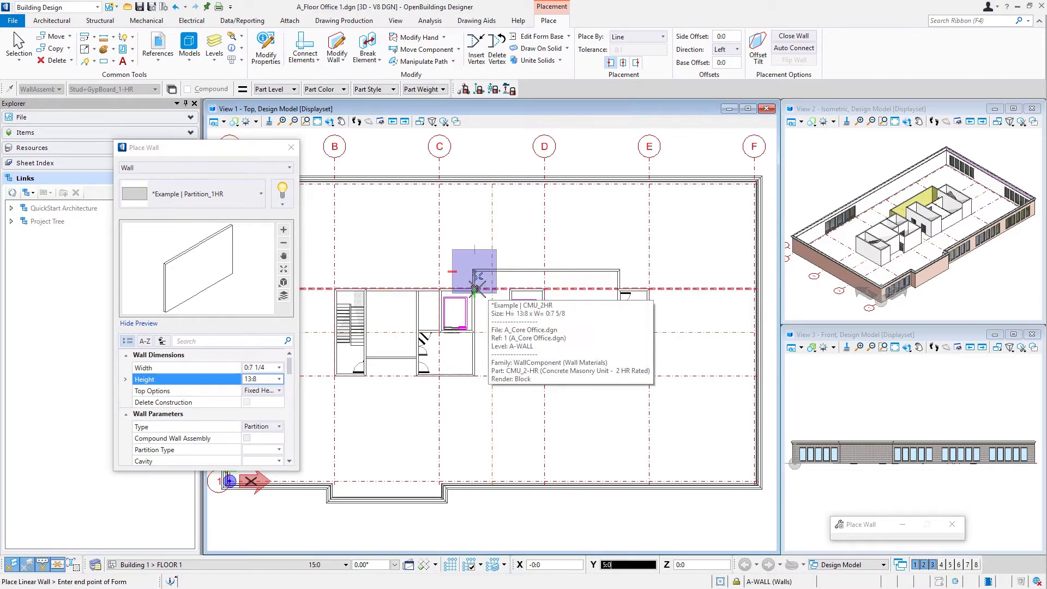
right_click(457, 230)
right_click(457, 230)
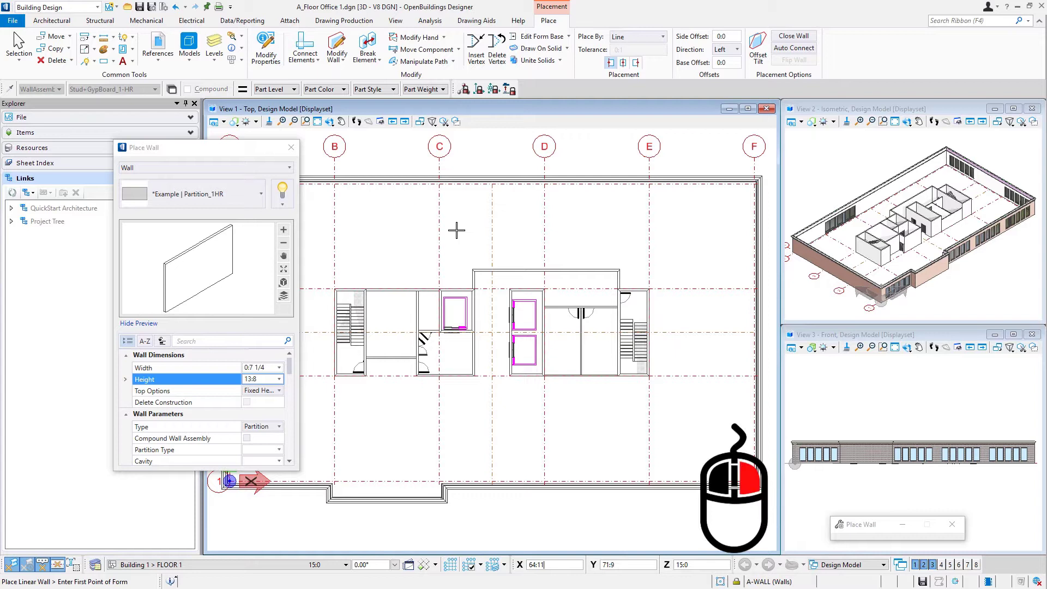
Run a partition wall below the left core, east to the right core
left_click(365, 376)
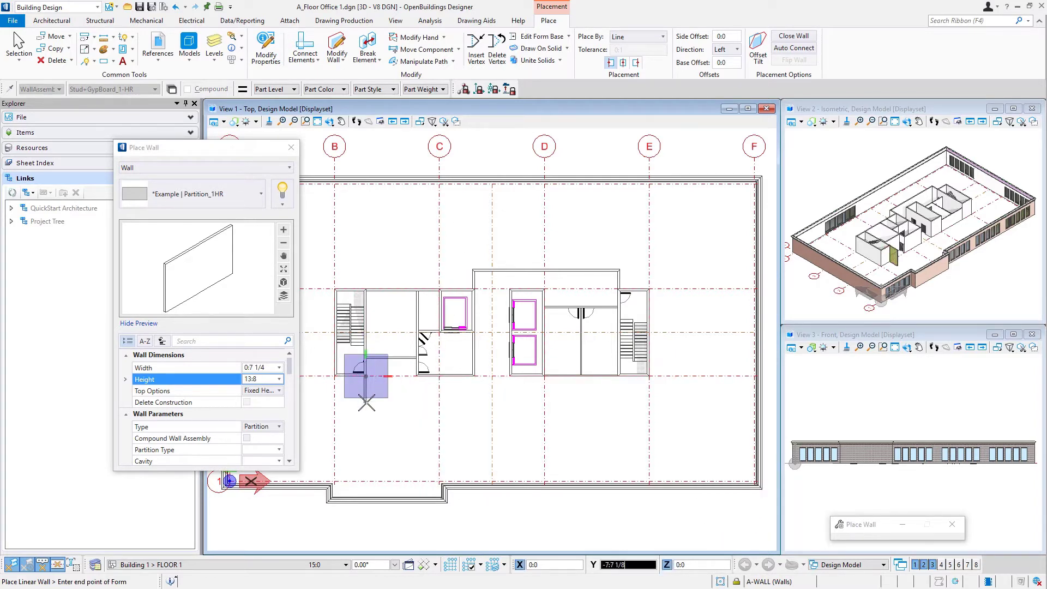
left_click(366, 394)
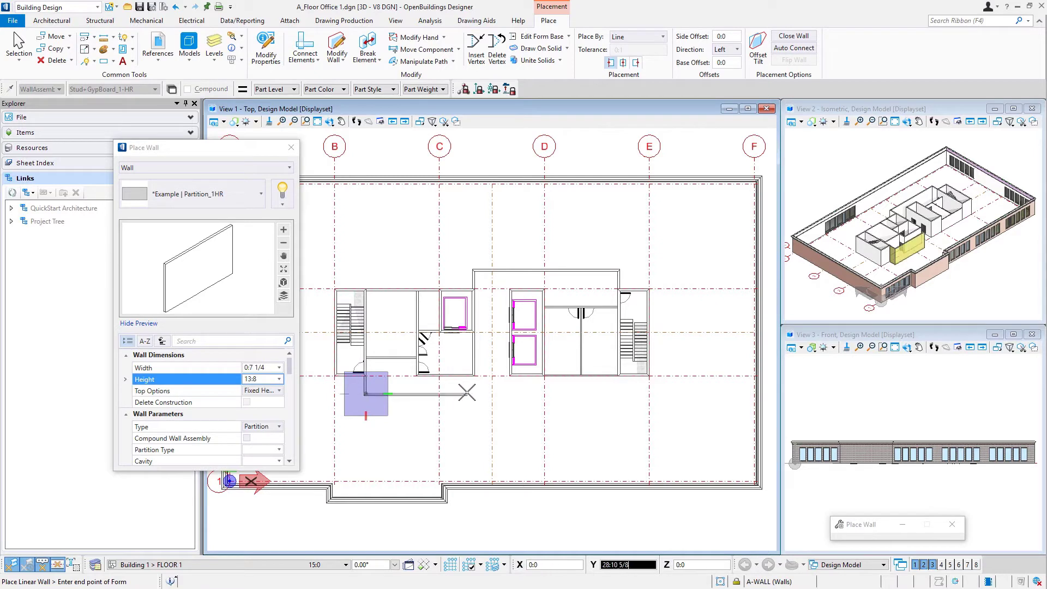
left_click(510, 394)
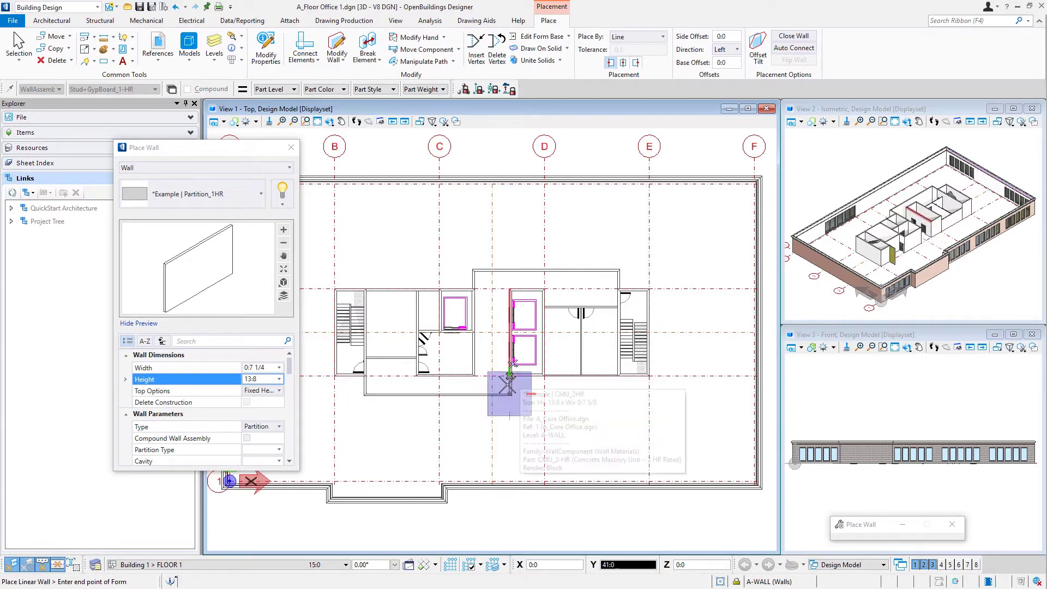
left_click(511, 363)
right_click(513, 382)
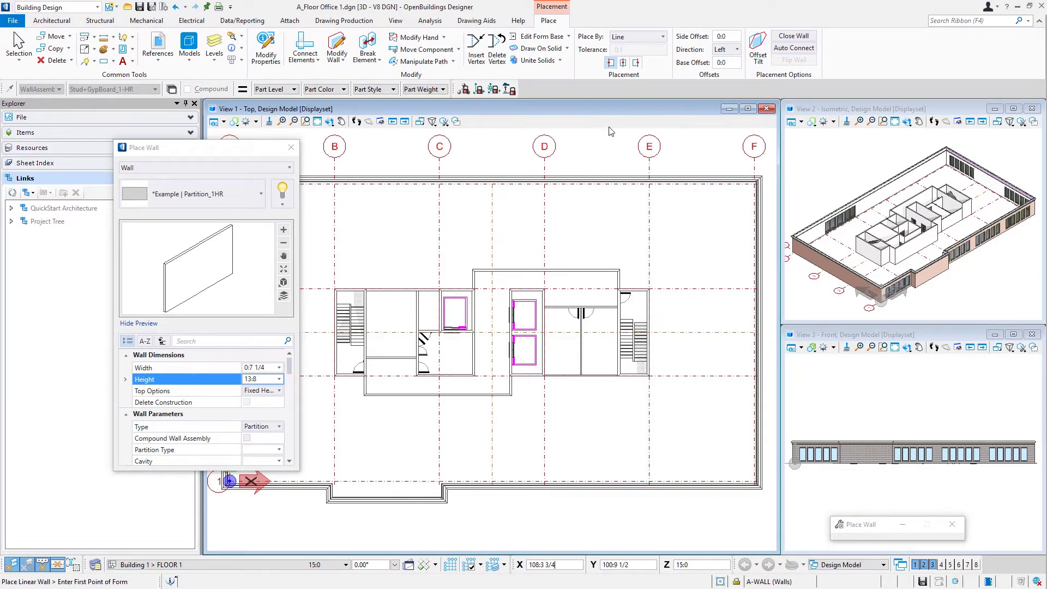
Switch to centre-line placement and add a wall from grid E to the exterior wall at grid F
left_click(623, 62)
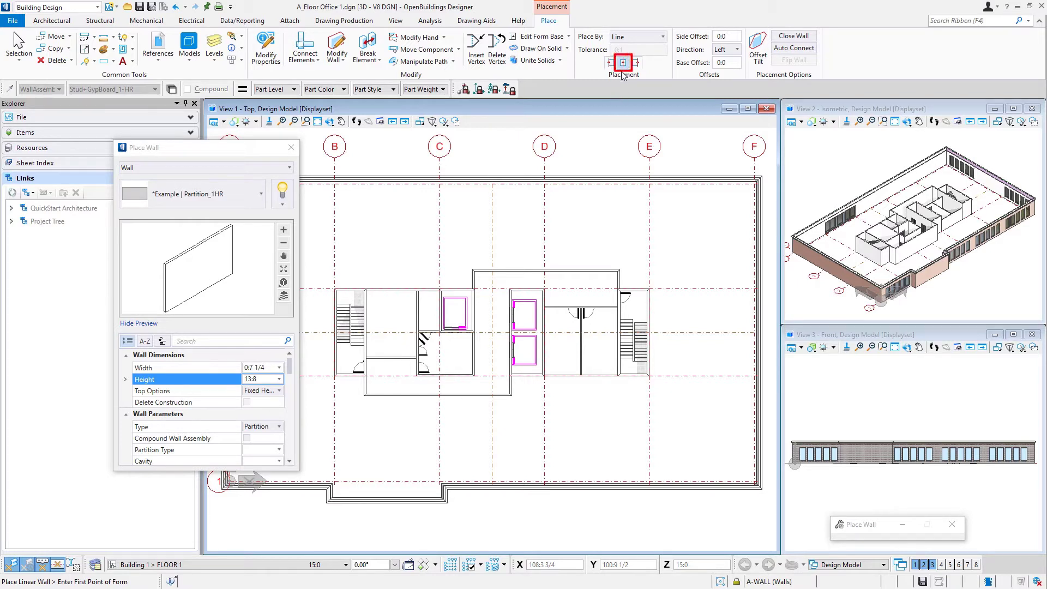
left_click(649, 332)
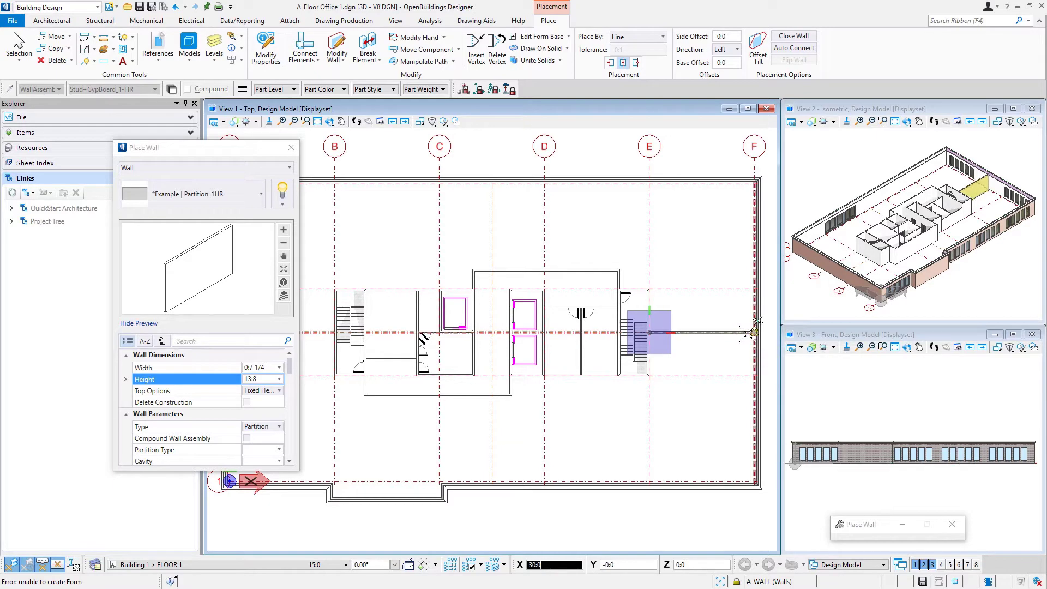
scroll(754, 332, "up", 5)
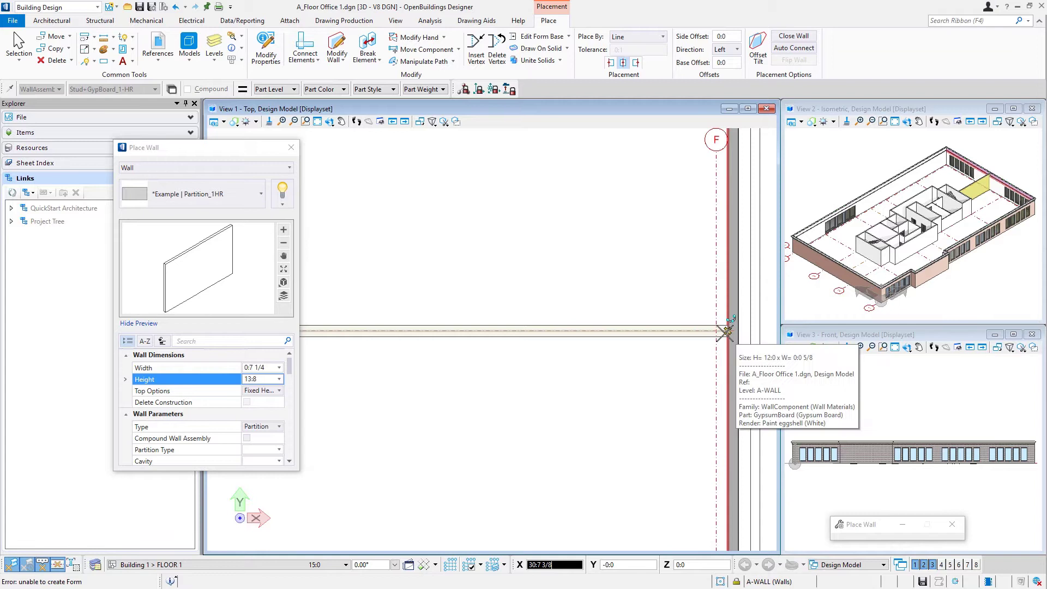
left_click(728, 332)
scroll(682, 399, "down", 4)
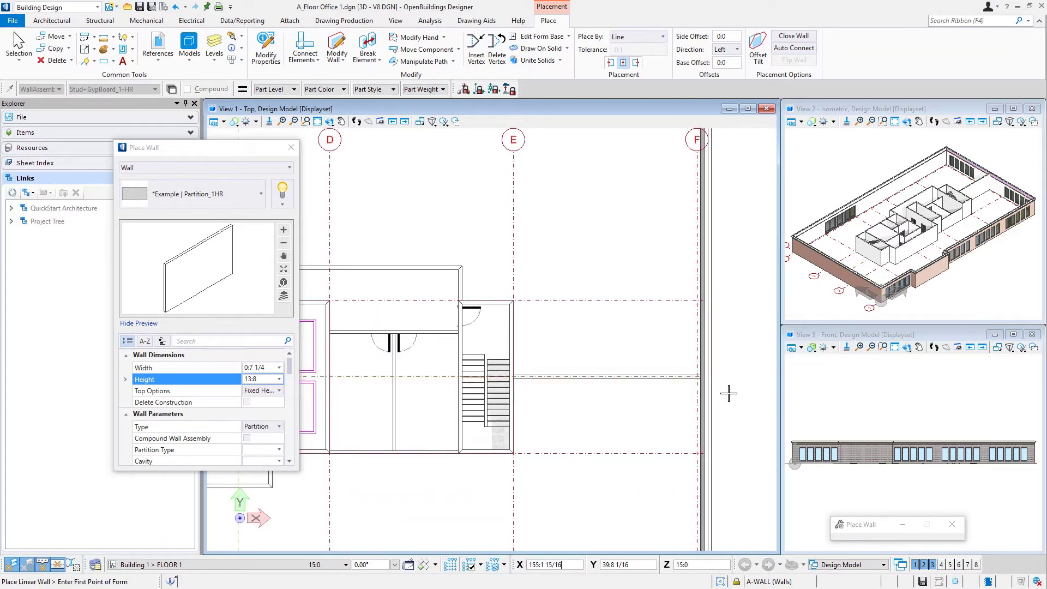
scroll(729, 391, "down", 2)
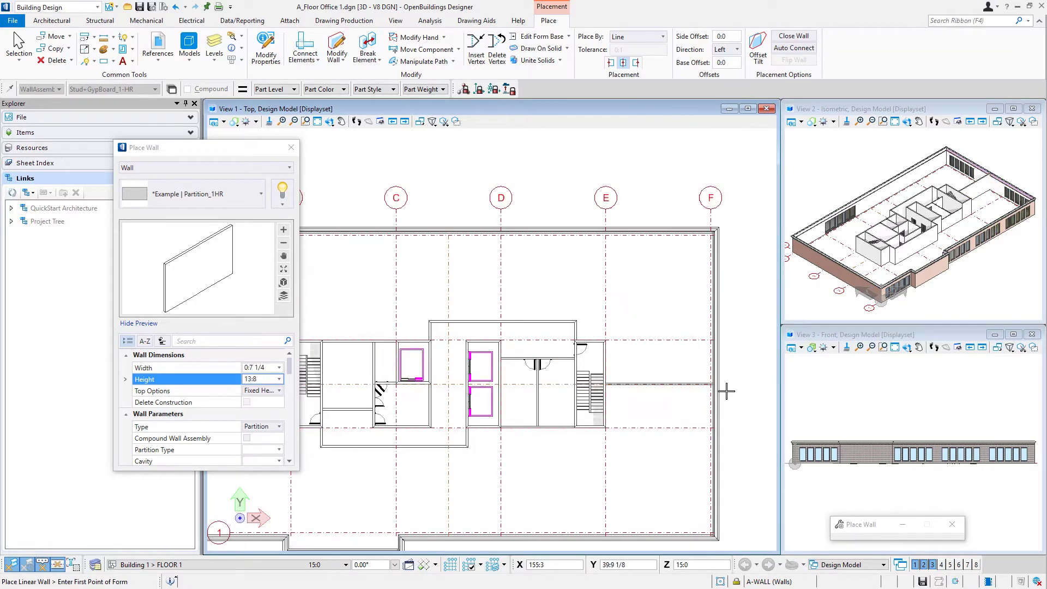
Add a wall from grid B by the stair to the exterior wall at grid A
left_click(501, 322)
scroll(500, 236, "up", 2)
scroll(500, 234, "up", 2)
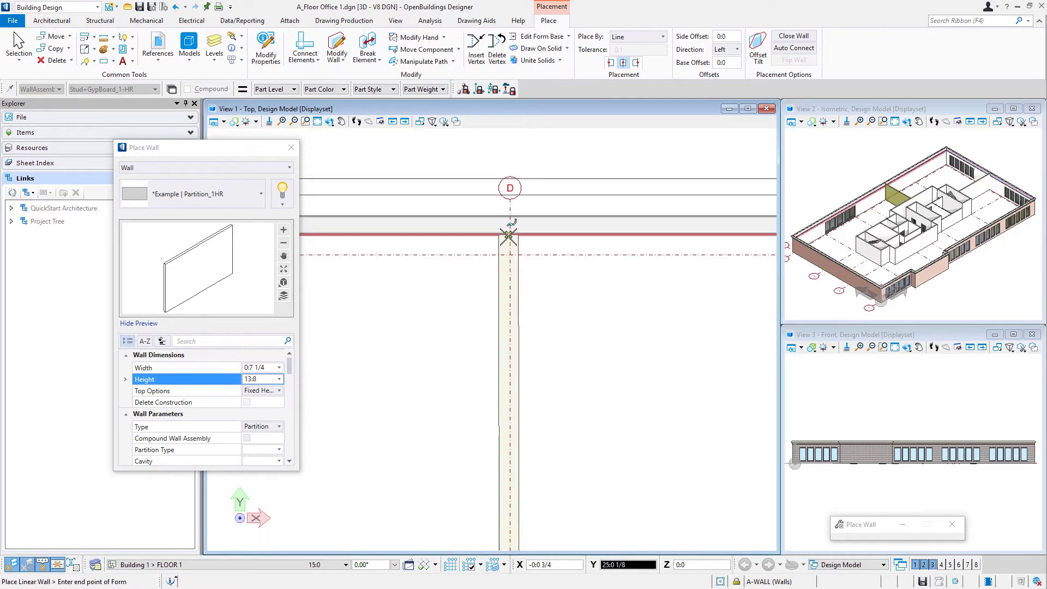
right_click(644, 286)
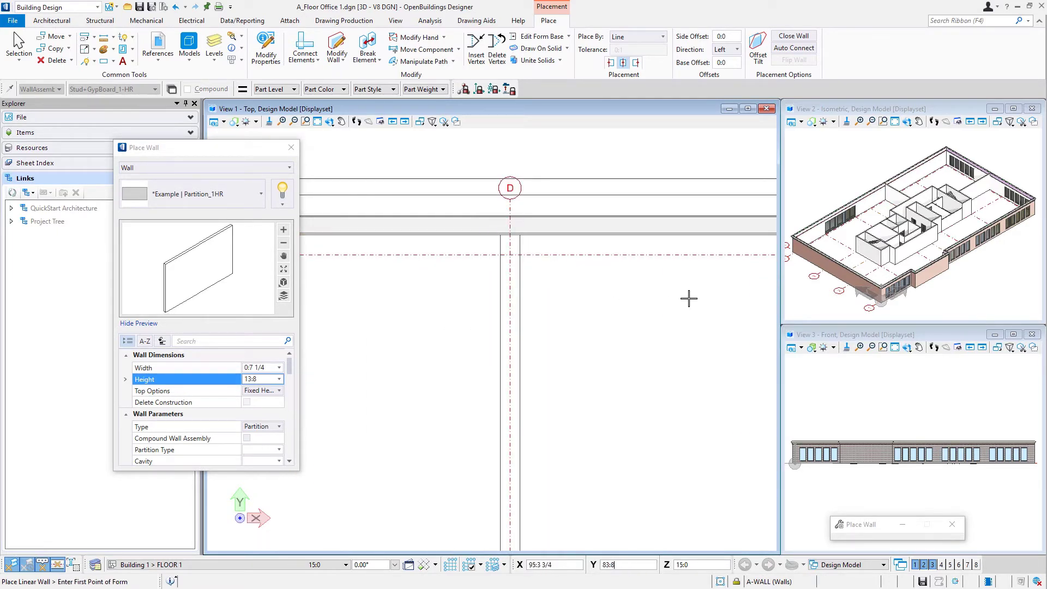
scroll(698, 297, "down", 3)
scroll(460, 452, "up", 5)
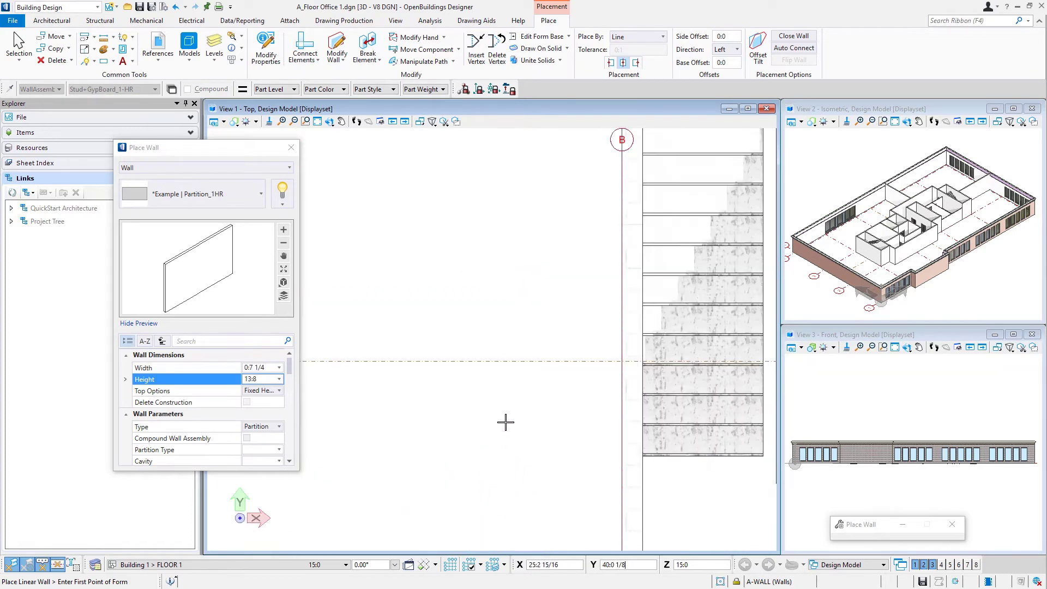
left_click(623, 361)
scroll(623, 361, "down", 3)
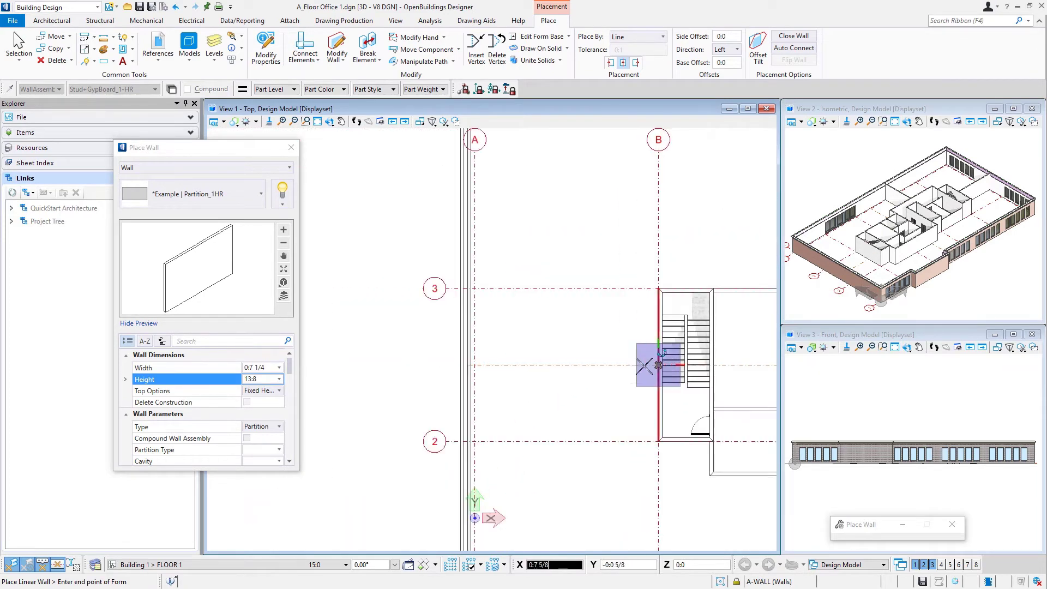
scroll(466, 357, "up", 3)
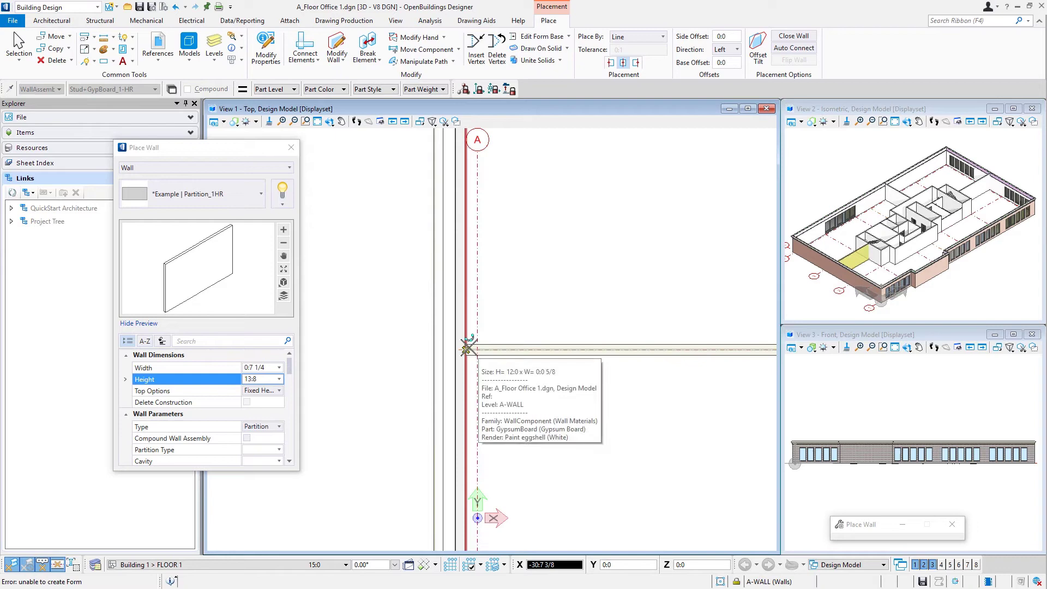
left_click(467, 349)
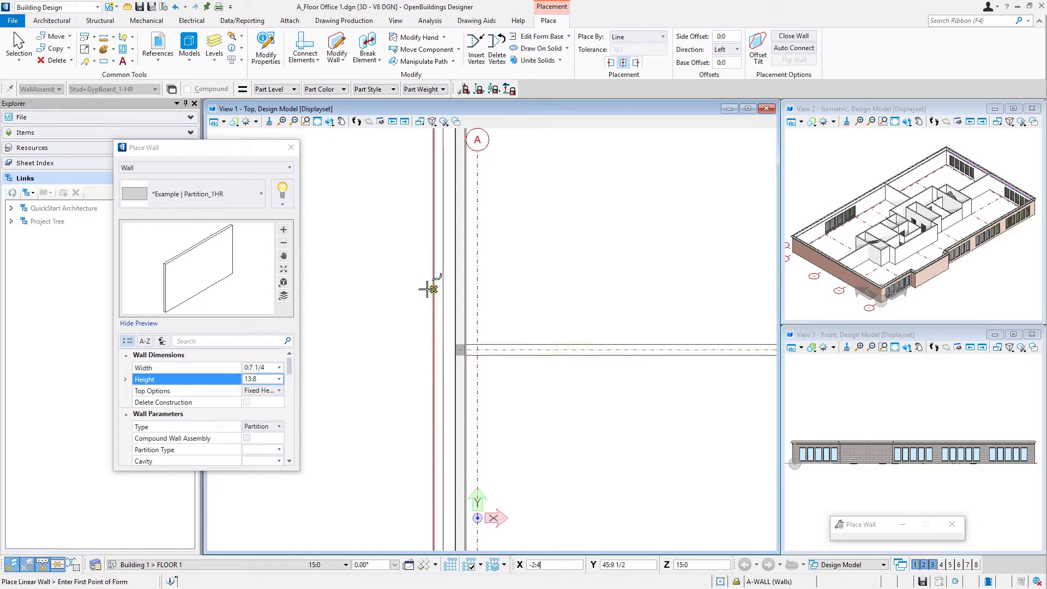
scroll(420, 290, "down", 4)
scroll(548, 362, "up", 3)
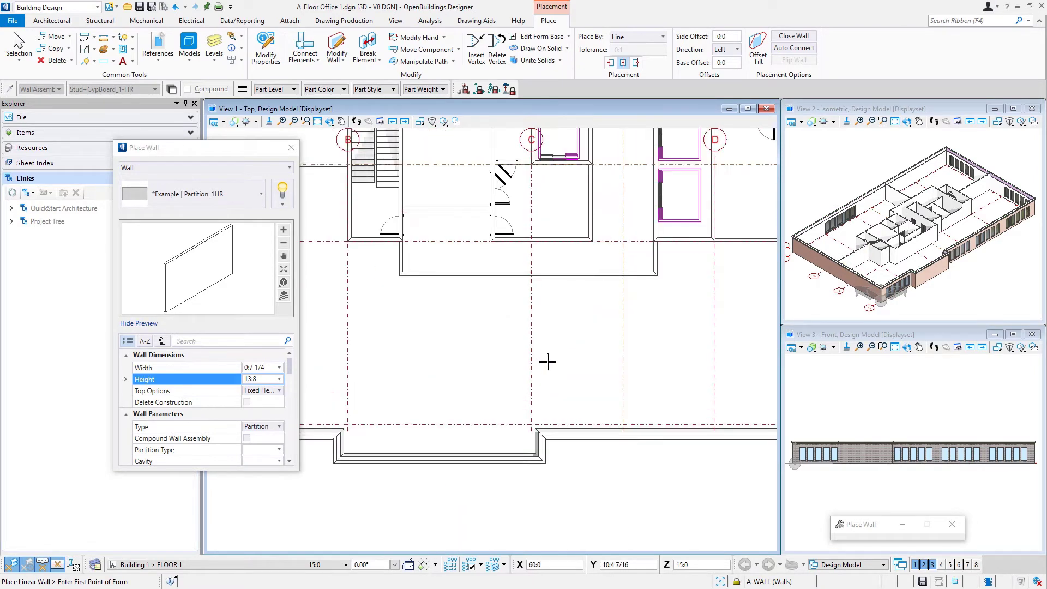
scroll(536, 426, "up", 4)
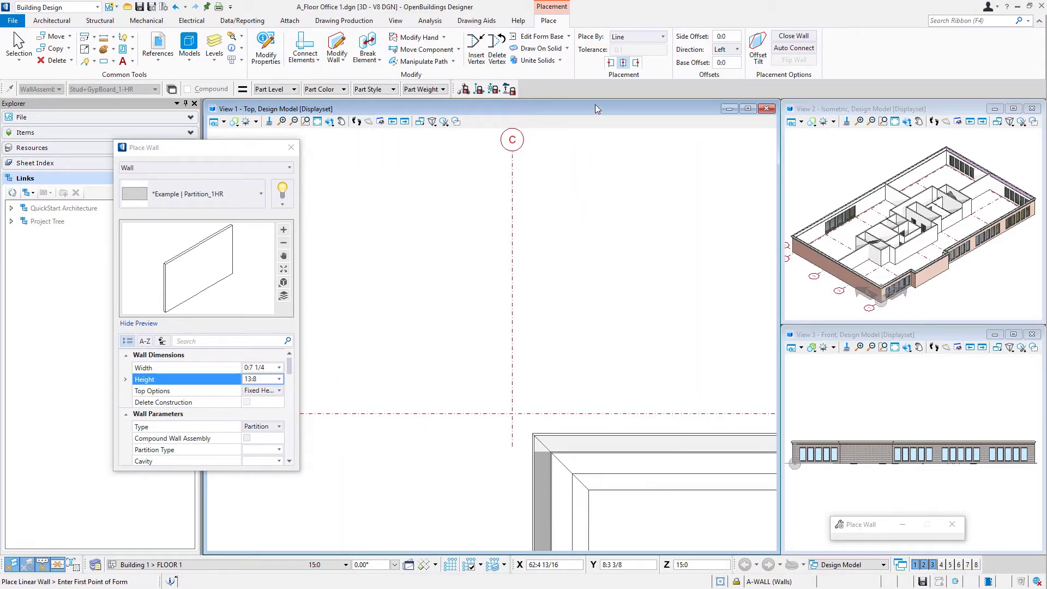
With left justification, draw a wall north from the exterior wall's inner corner near grid C
left_click(611, 62)
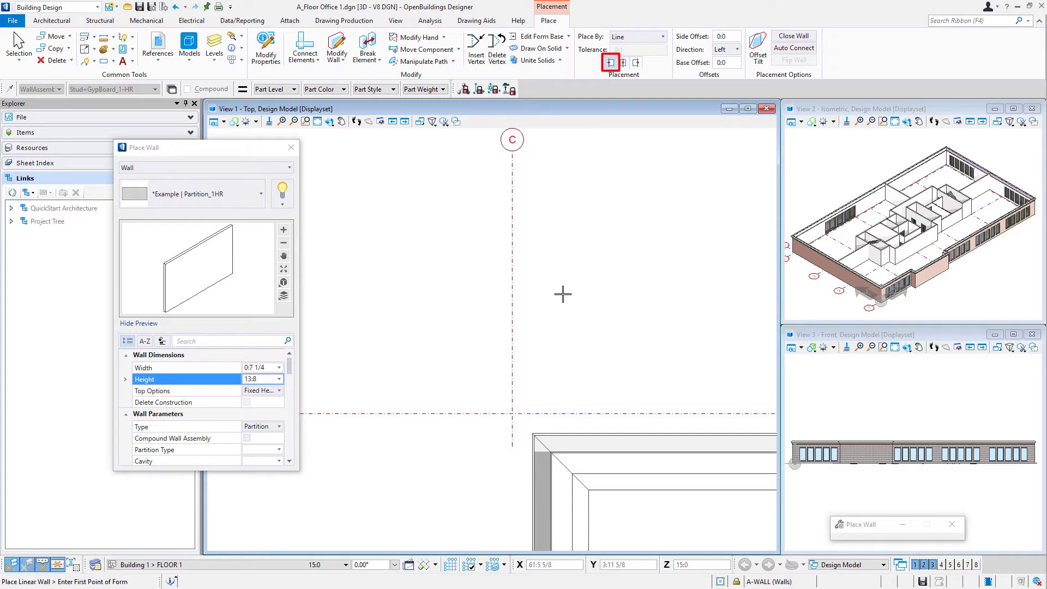
left_click(534, 435)
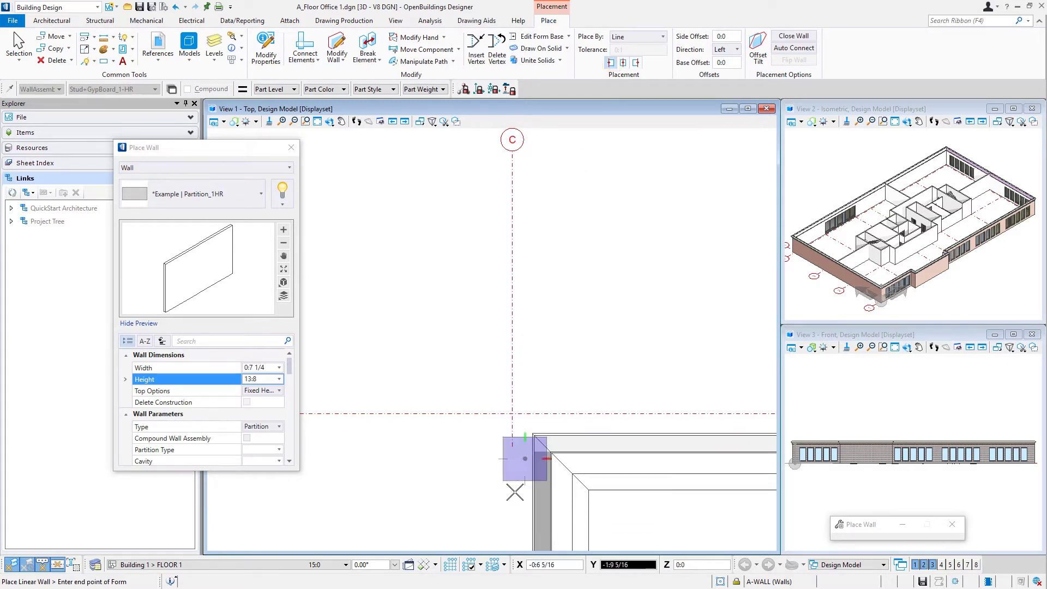
scroll(515, 493, "down", 2)
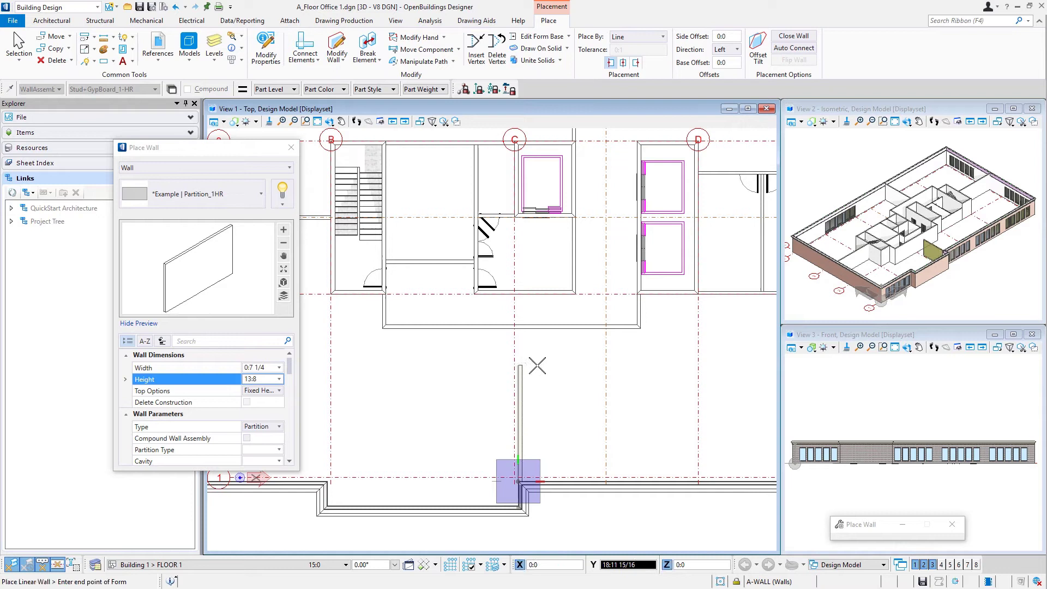
left_click(518, 328)
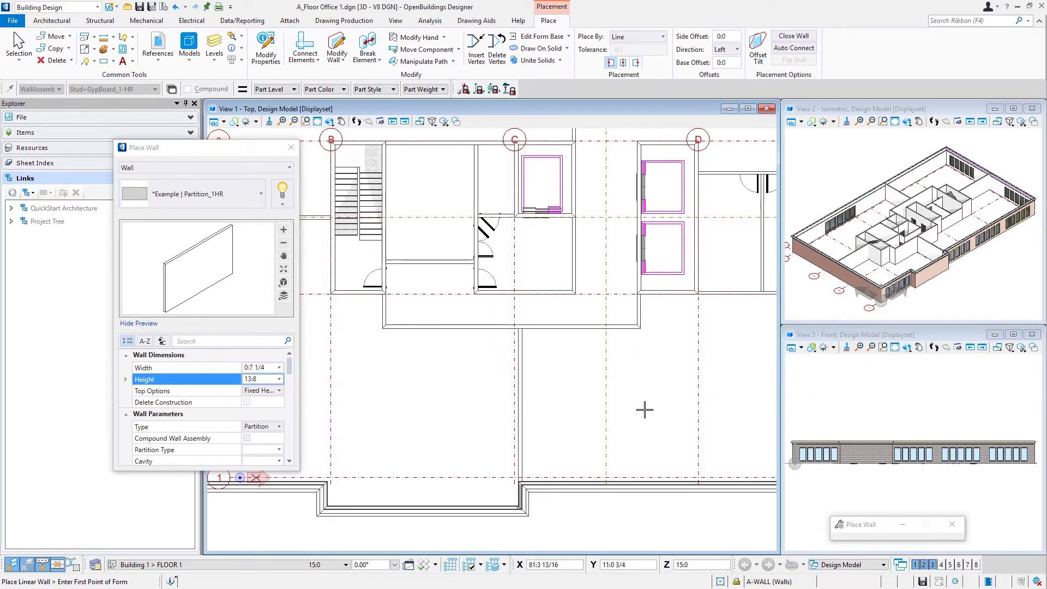
Fit the entire floor plan in View 1 and exit wall placement
left_click(318, 122)
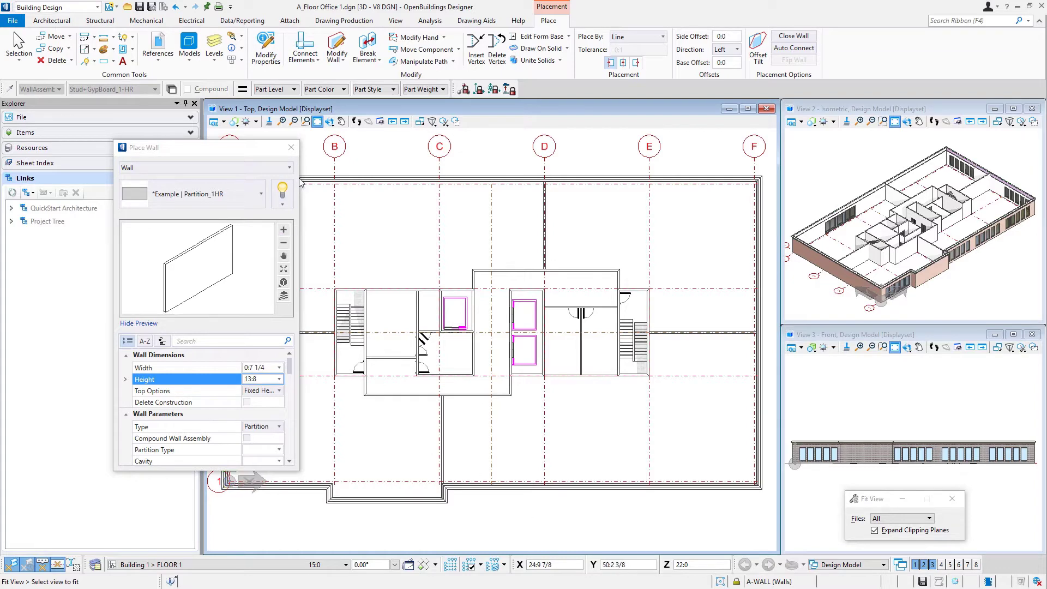
left_click(292, 148)
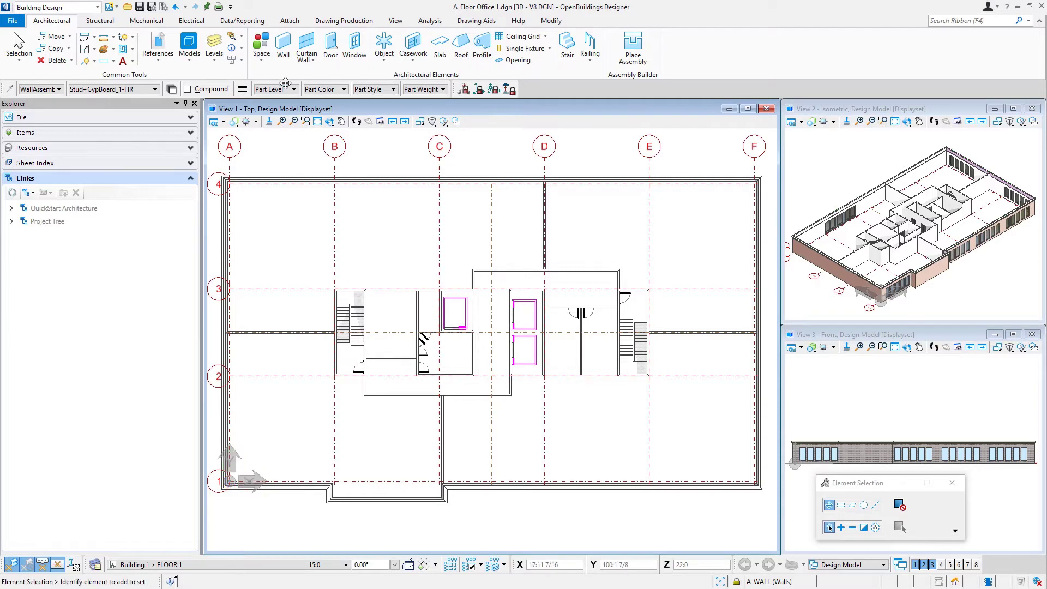
Open the flood Space tool and choose the *Example | Common Area space type
left_click(264, 44)
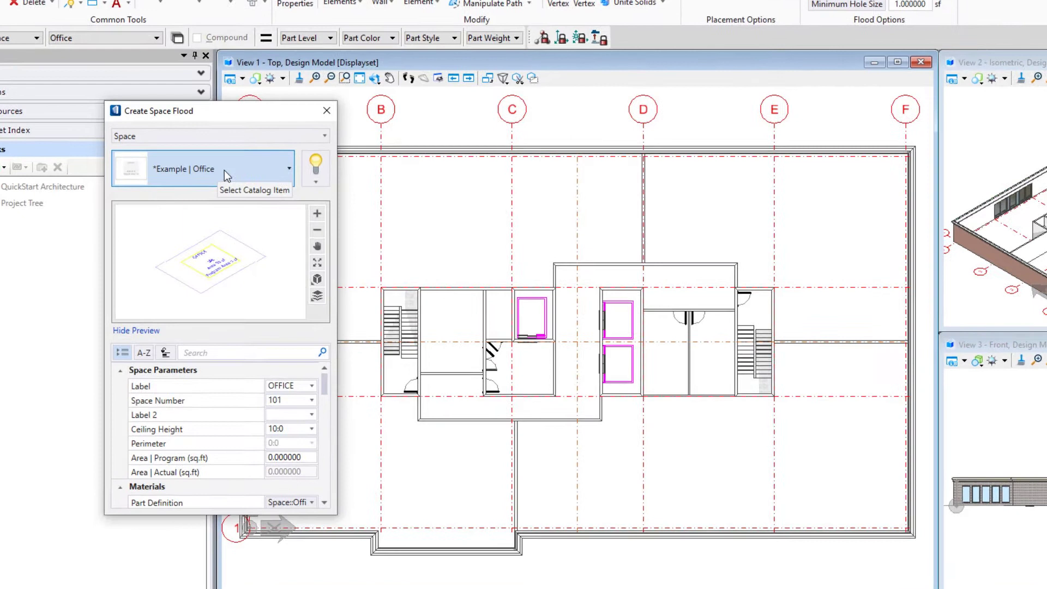
left_click(224, 170)
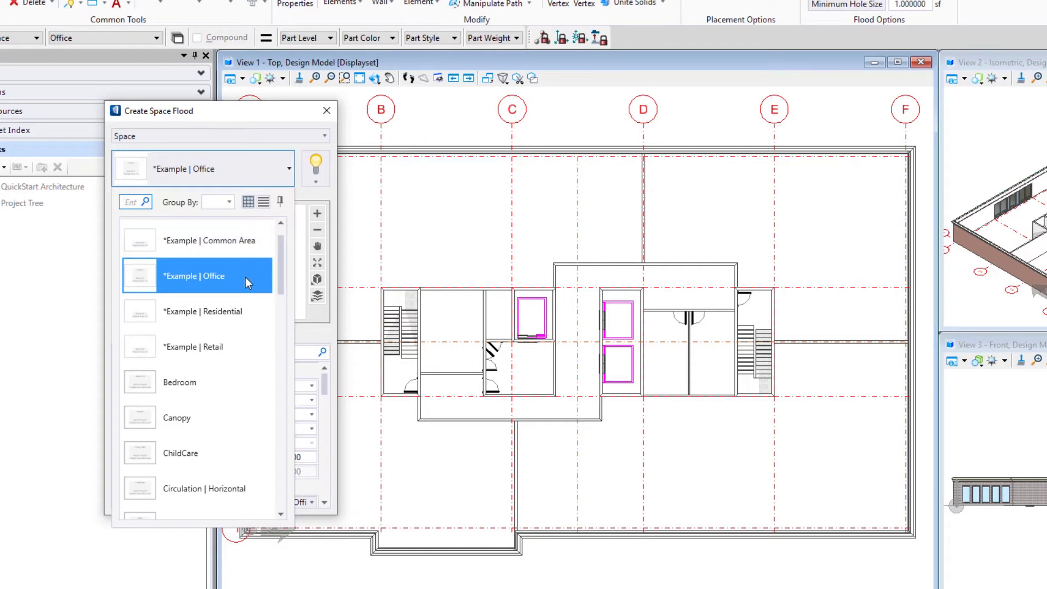
left_click(244, 253)
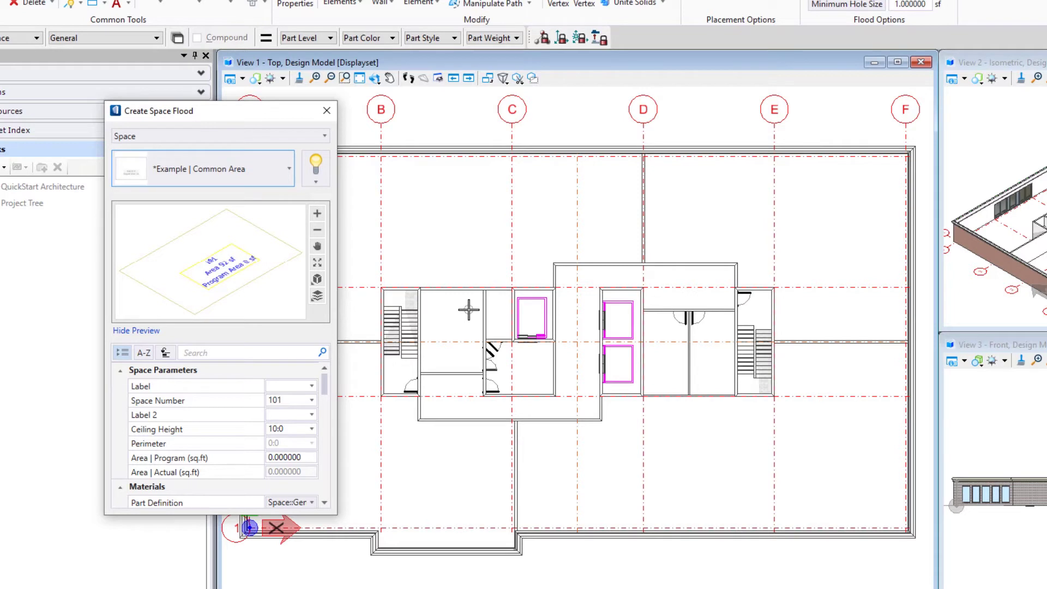
Enter Label LIFT LOBBY, Space Number 100 and Area | Program 250
left_click(291, 387)
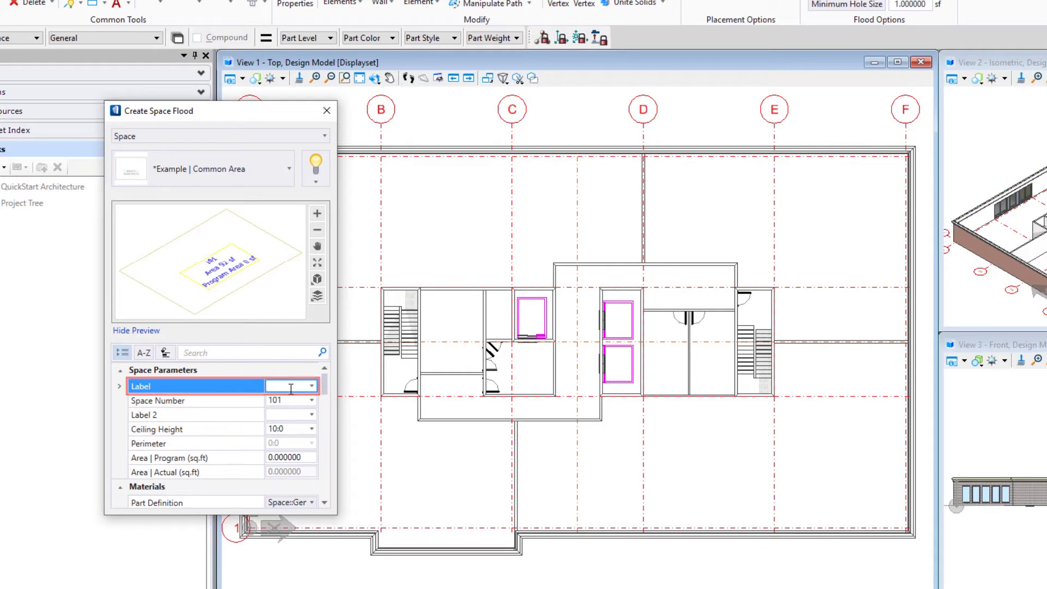
type("LIFT L")
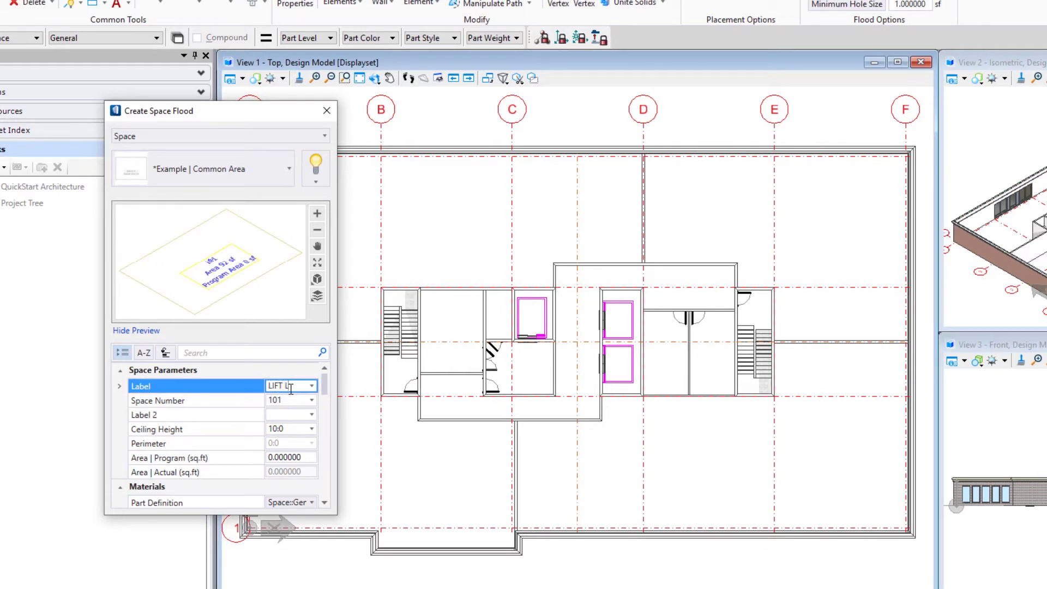
type("OBBY")
left_click(295, 401)
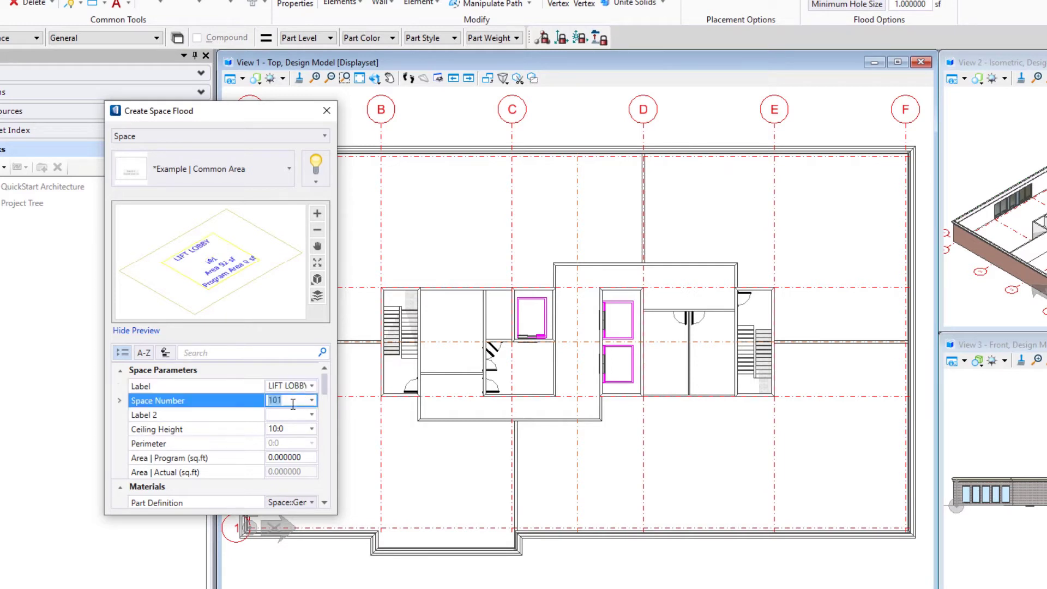
type("100")
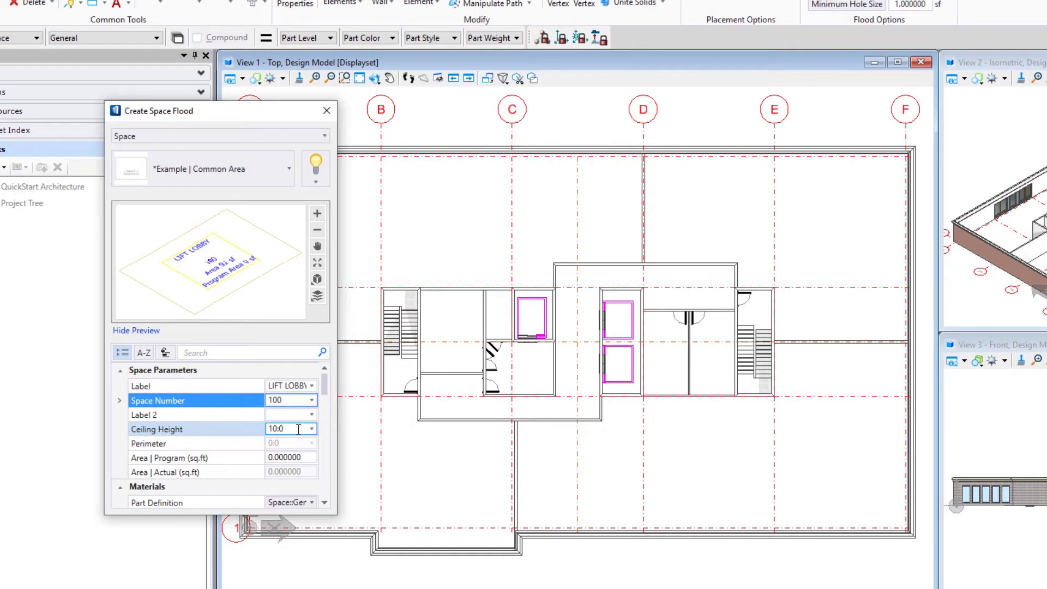
left_click(307, 458)
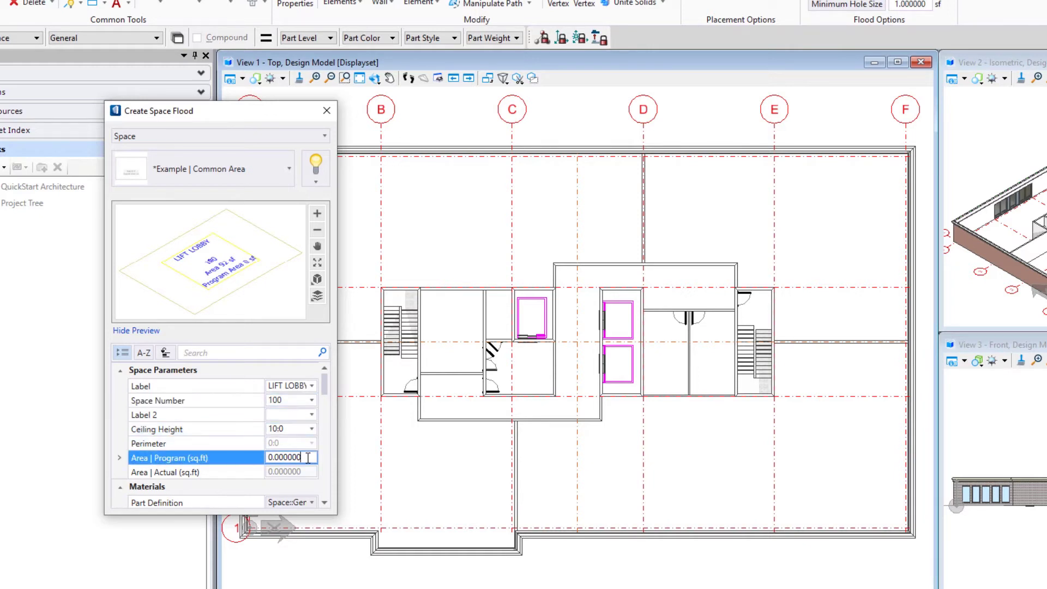
double_click(275, 457)
type("250")
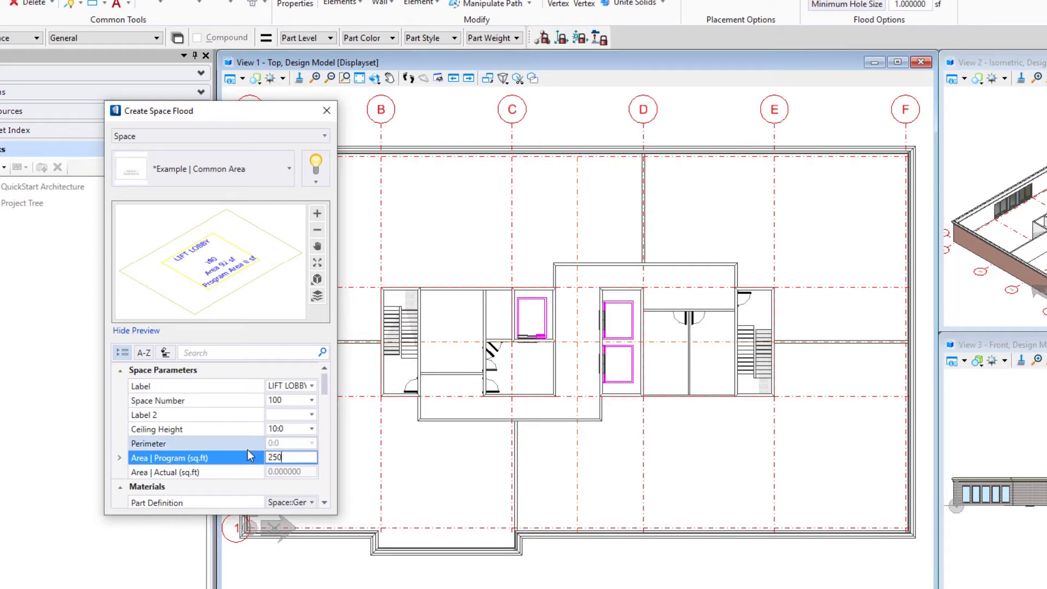
key("Return")
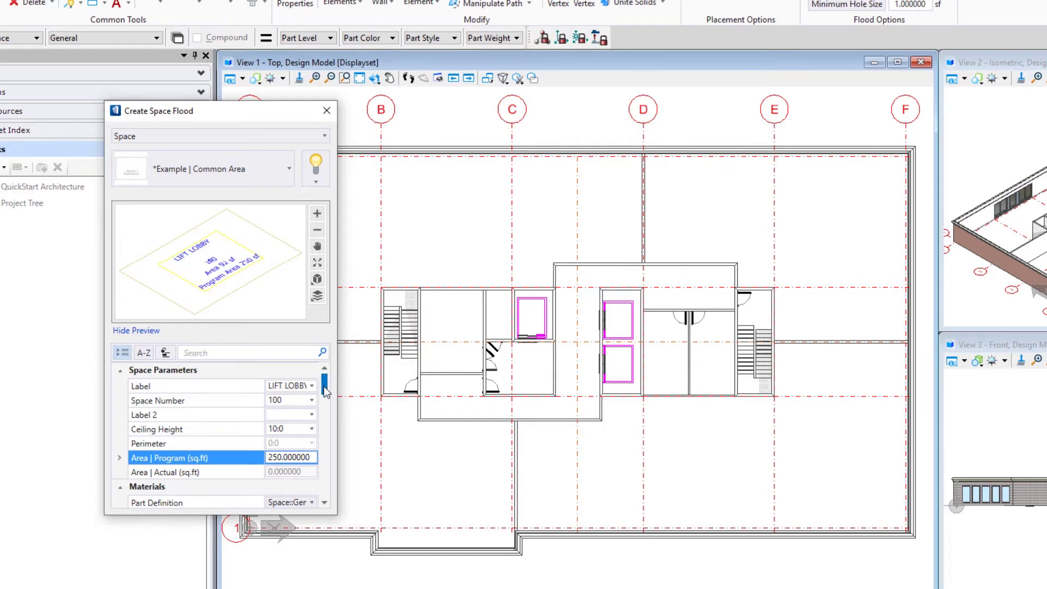
Choose PT-1 from the Ceiling | Finish dropdown in the space properties
left_click_drag(323, 385, 321, 435)
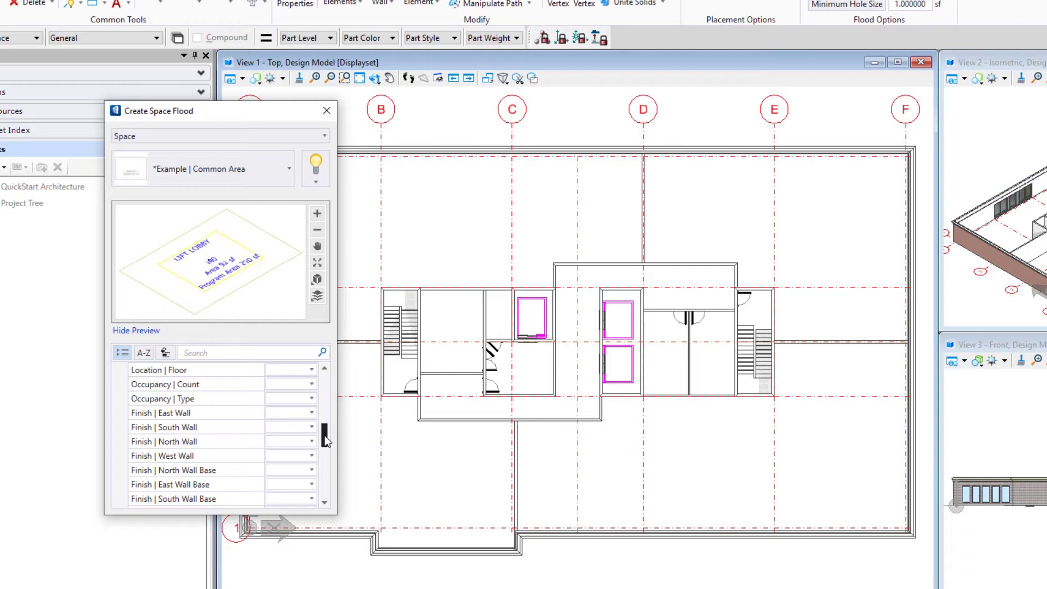
left_click_drag(324, 436, 320, 462)
left_click(230, 429)
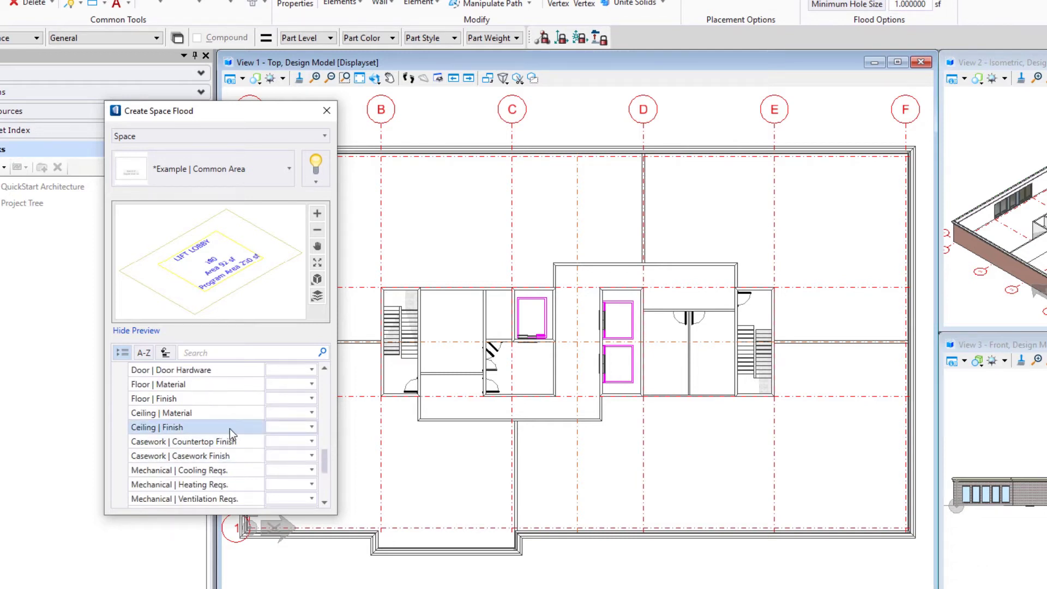
left_click(312, 428)
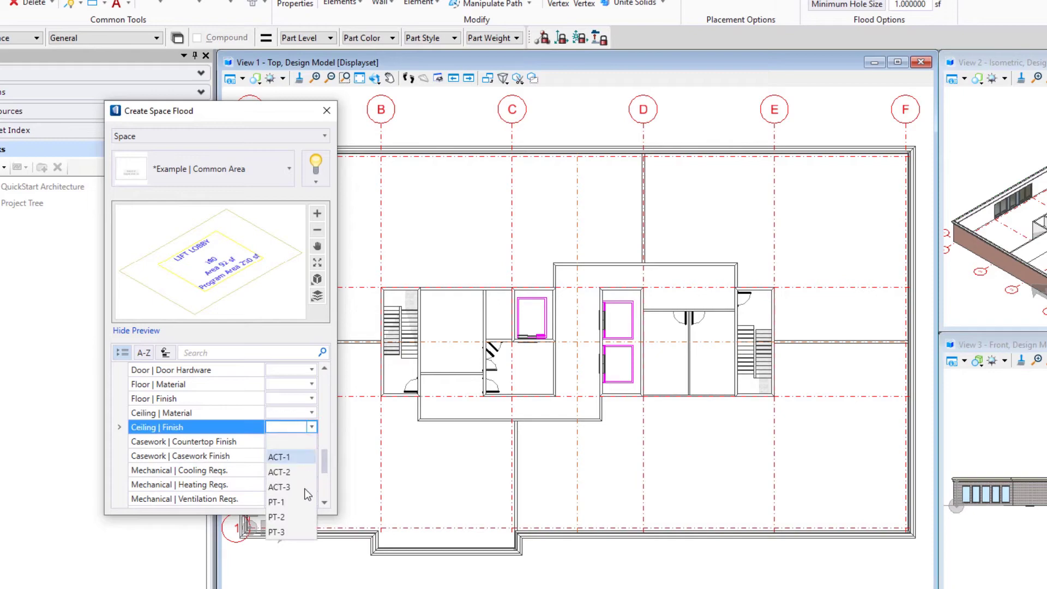
left_click(287, 503)
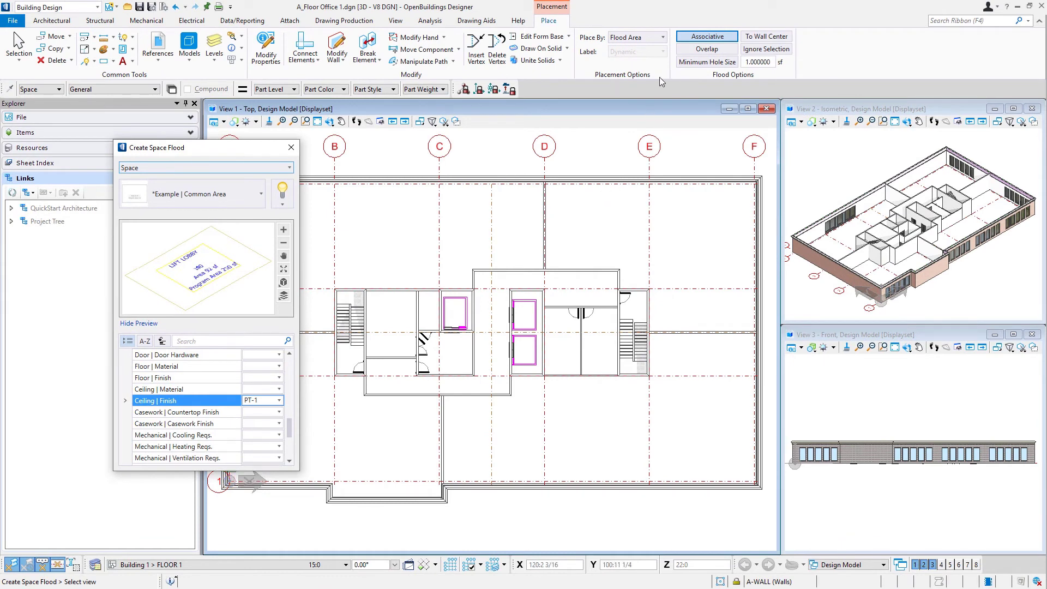
Draw the lift lobby as a rectangle between grids C and D, then exit the tool
left_click(635, 38)
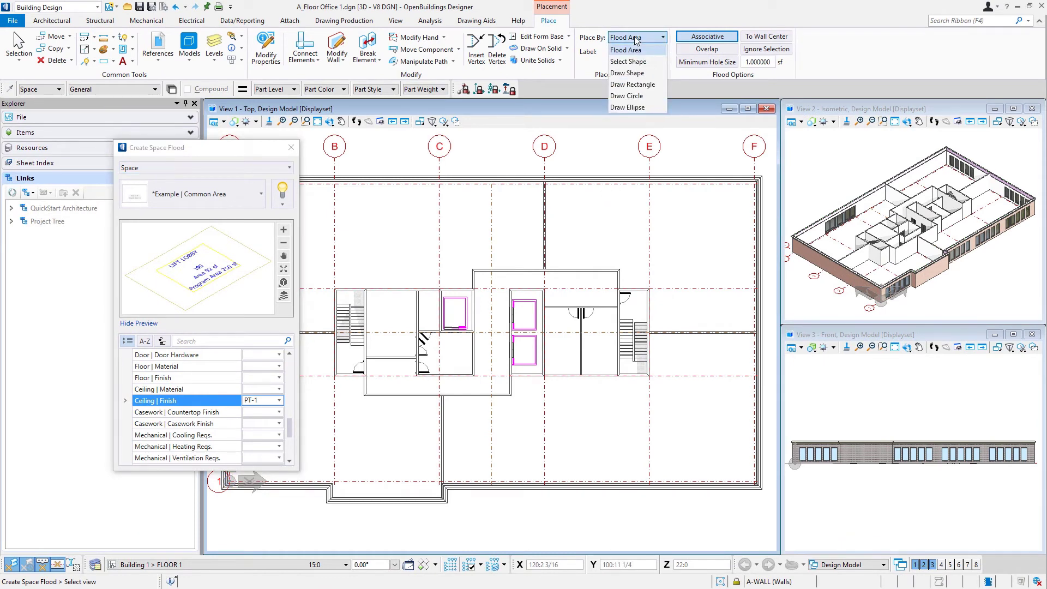
left_click(644, 86)
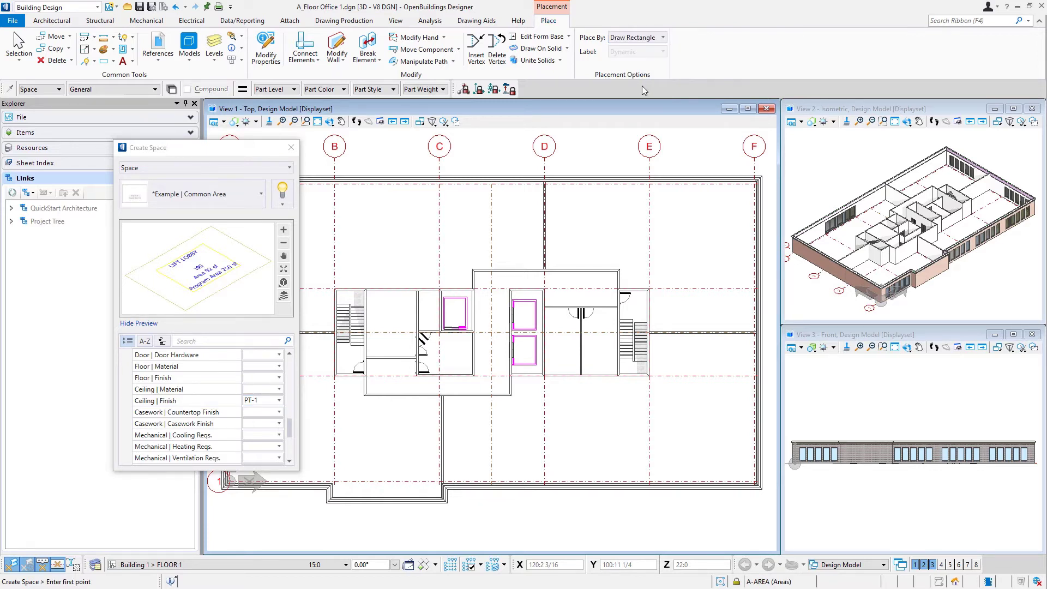
left_click(475, 289)
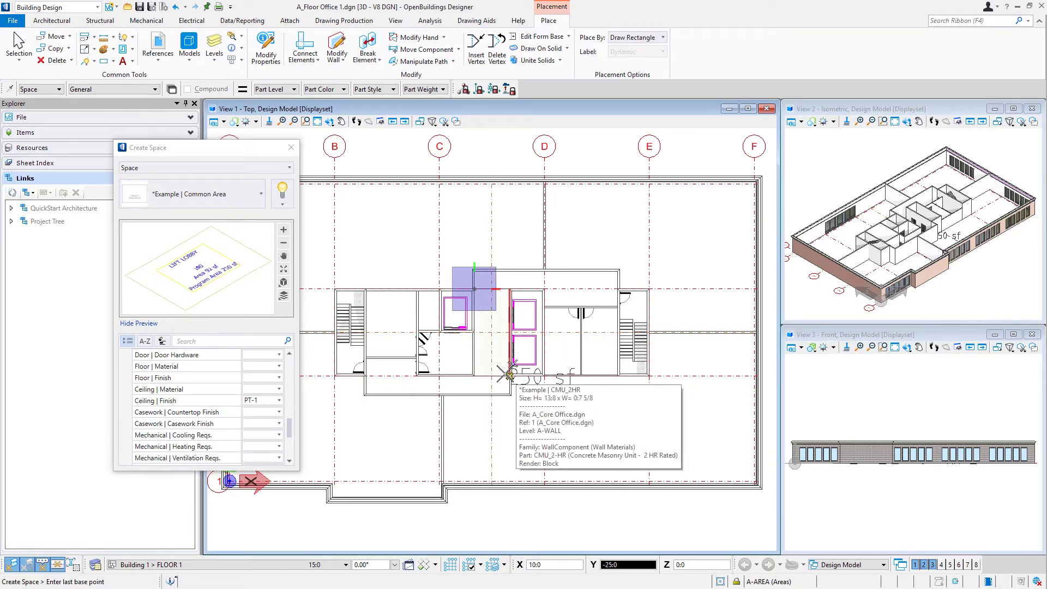
left_click(510, 376)
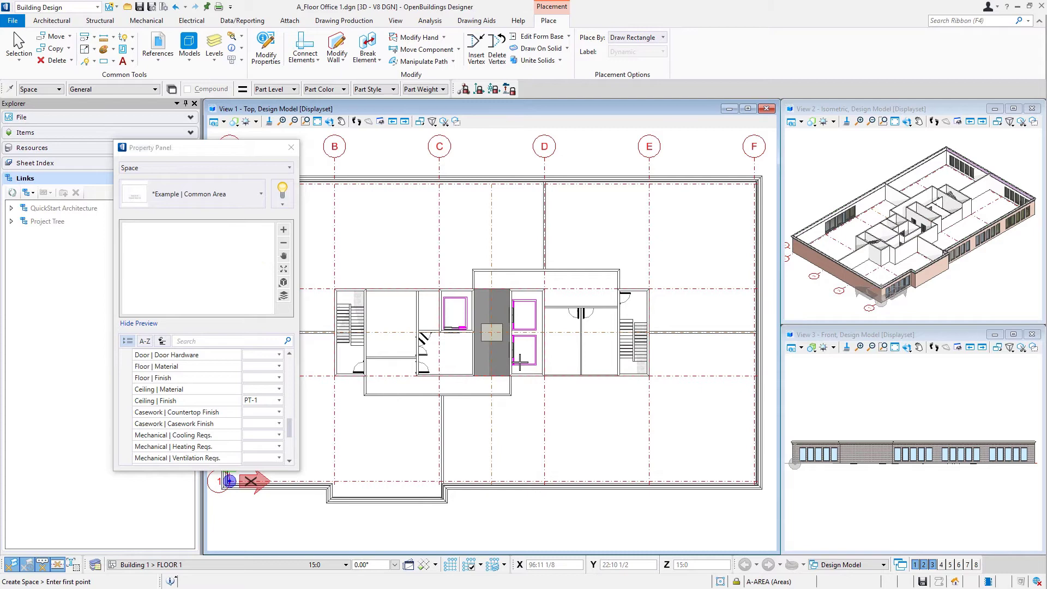
key("Escape")
scroll(490, 335, "up", 2)
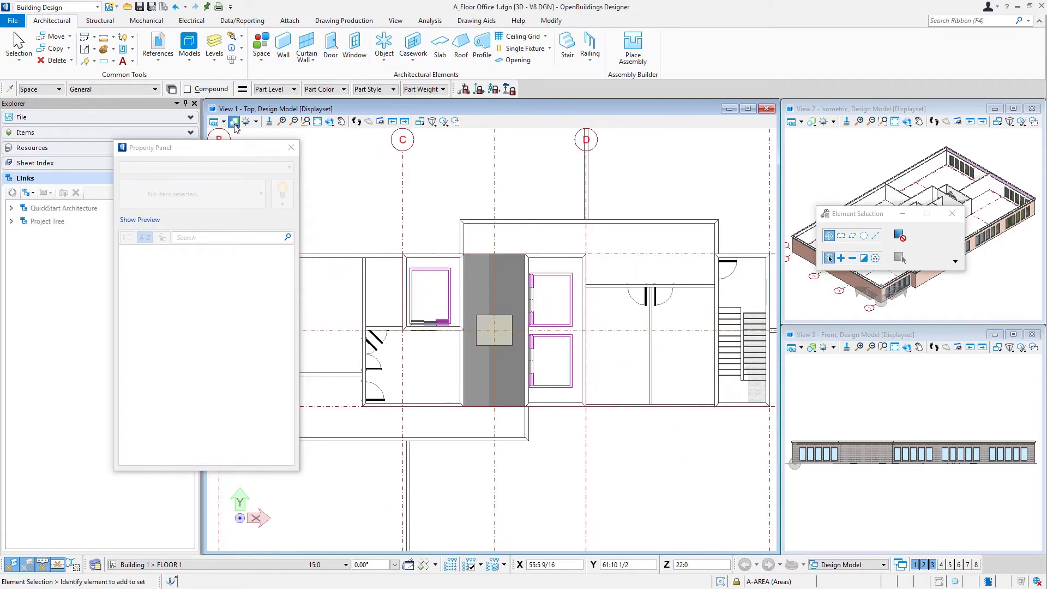
Switch View 1 to Wireframe on White Background, zoom to check the lobby label, then fit
left_click(234, 122)
mouse_move(314, 306)
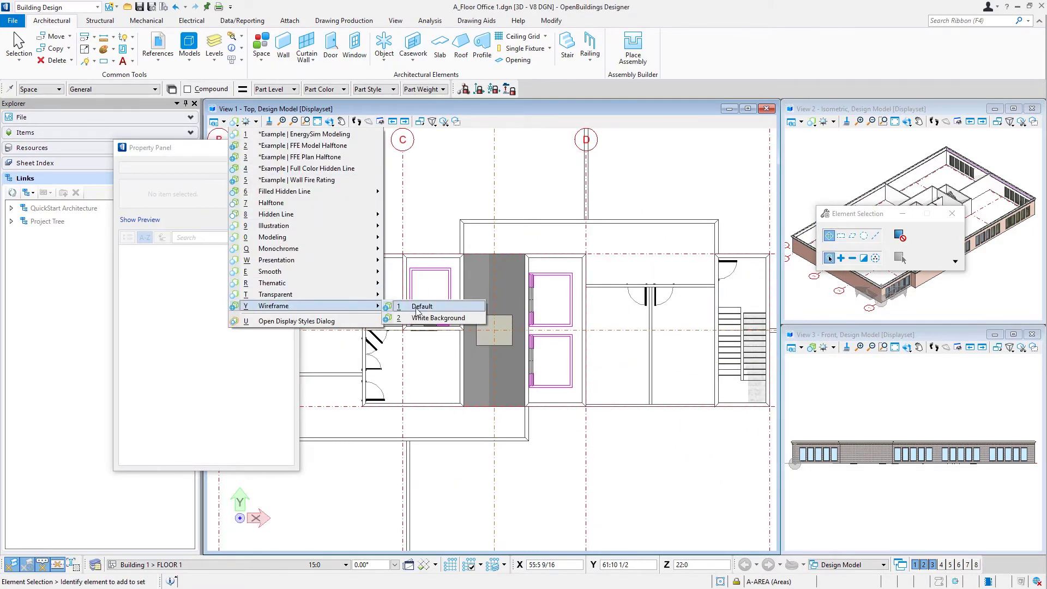
left_click(429, 318)
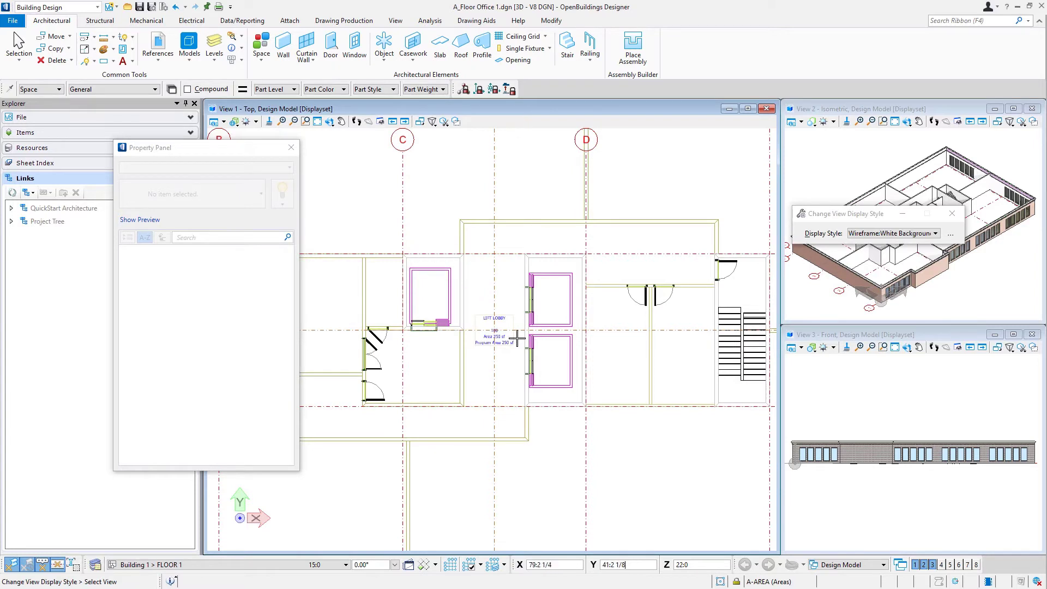
scroll(513, 337, "up", 2)
scroll(517, 338, "up", 2)
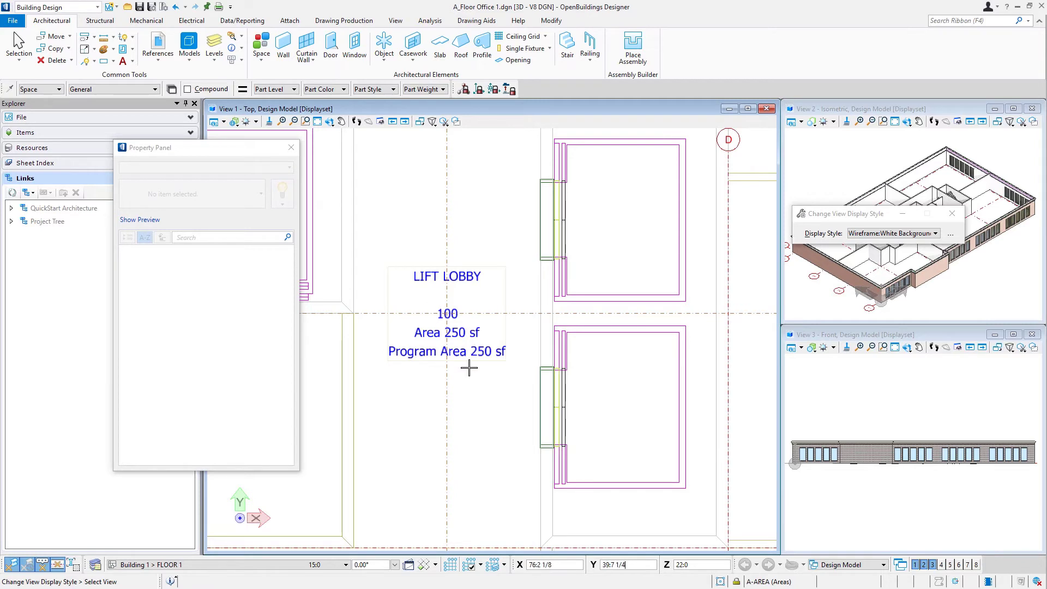
scroll(474, 362, "down", 2)
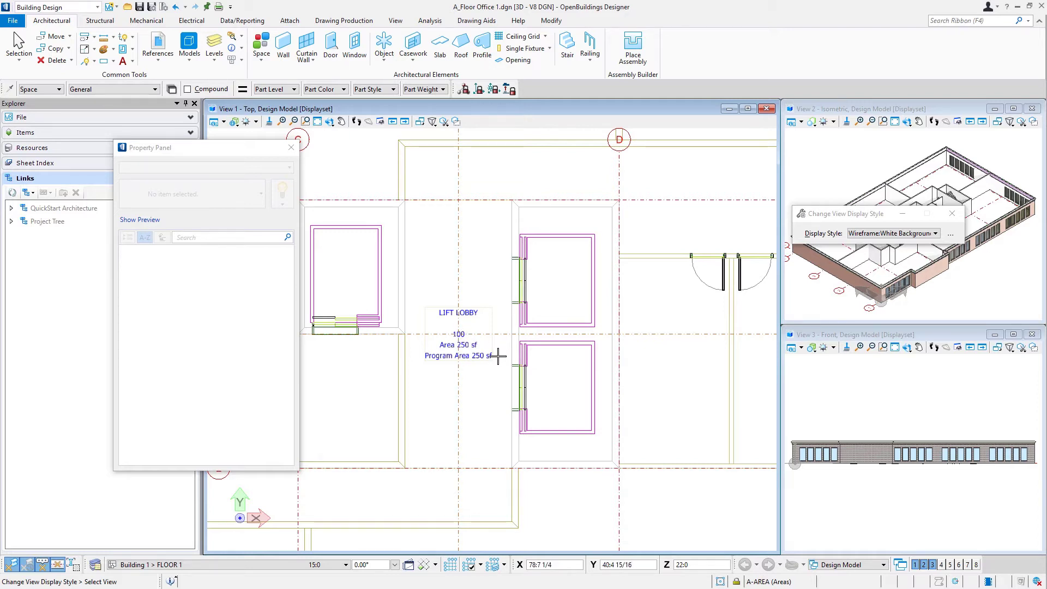
scroll(498, 356, "down", 2)
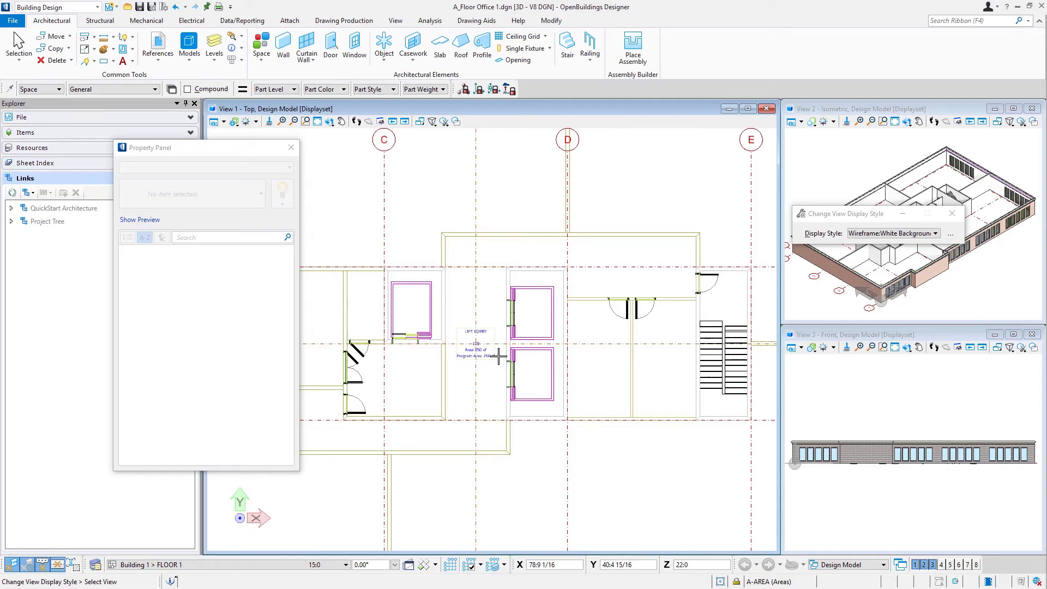
scroll(417, 334, "down", 2)
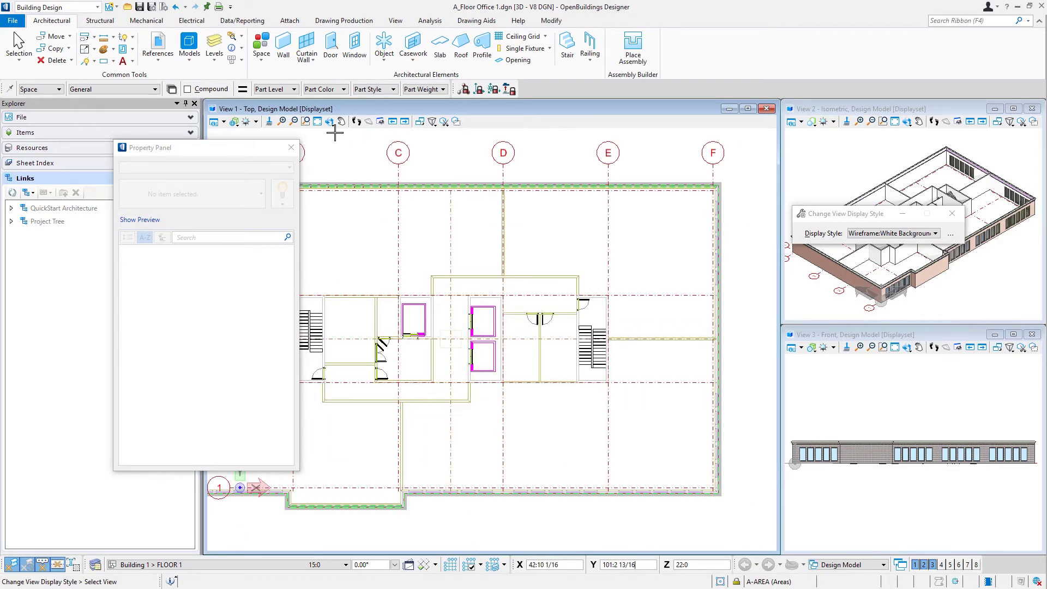
left_click(318, 122)
Start a new *Example | Office space with a 2500 sf program area
left_click(262, 44)
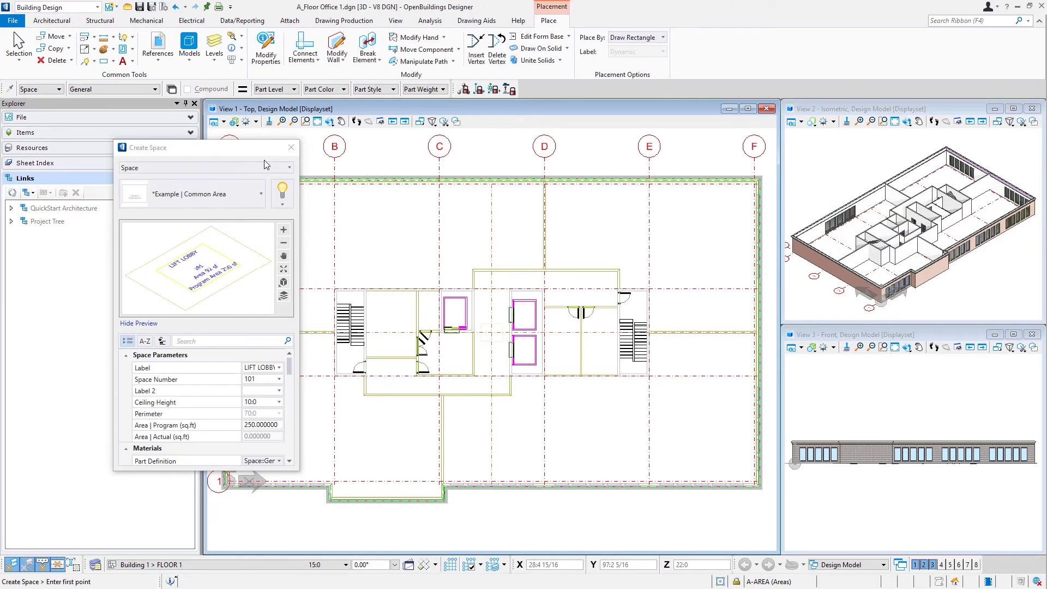
left_click(241, 198)
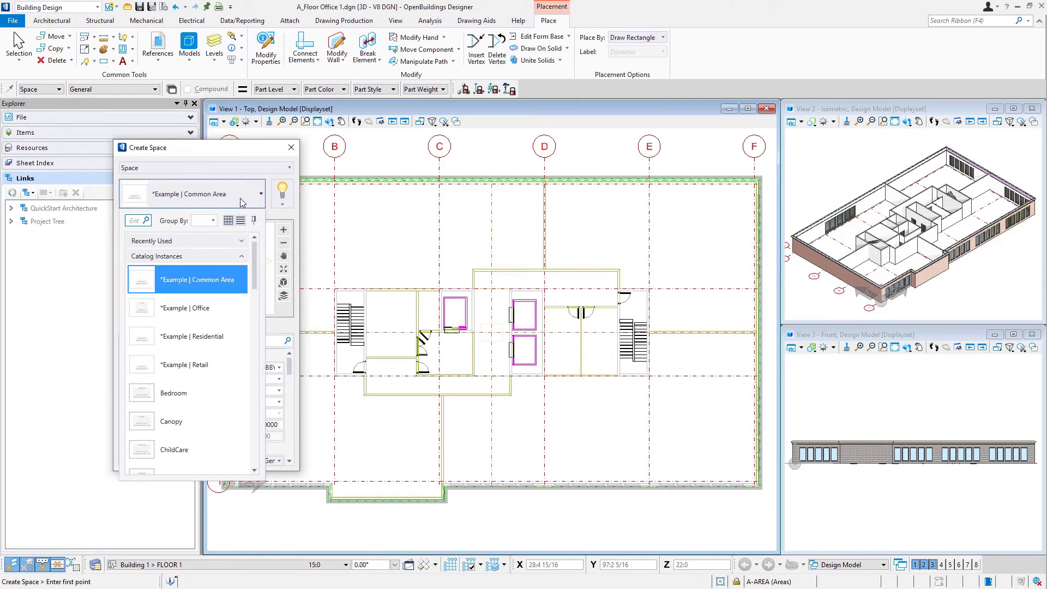
left_click(205, 315)
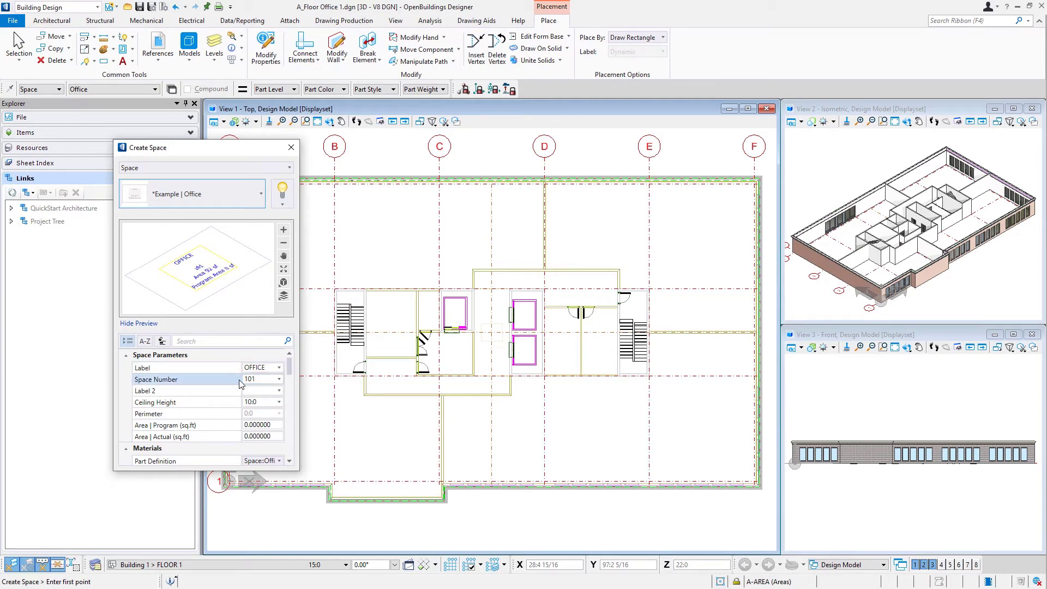
left_click(267, 379)
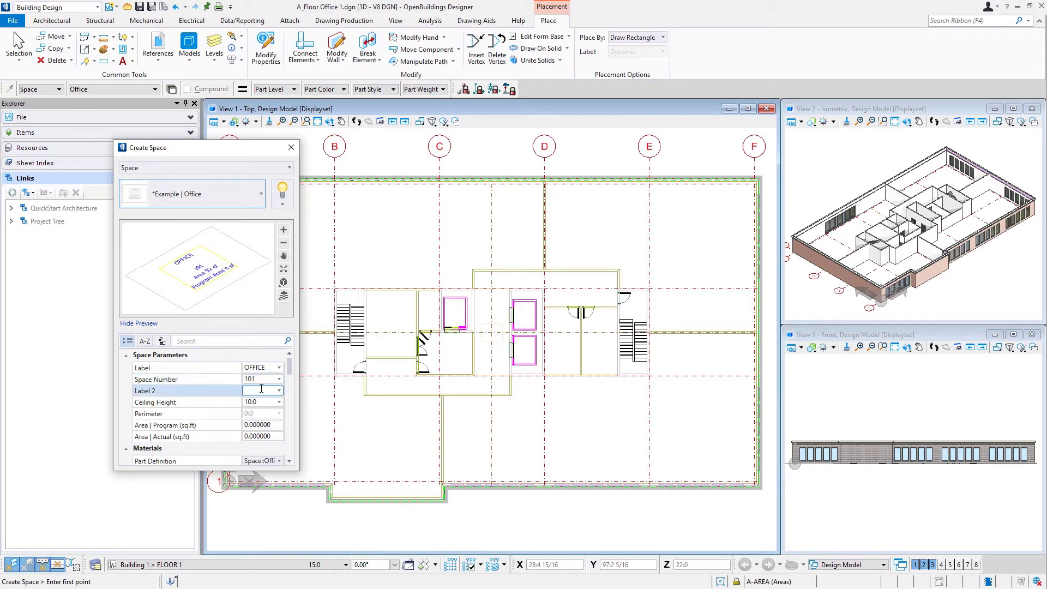
left_click(265, 403)
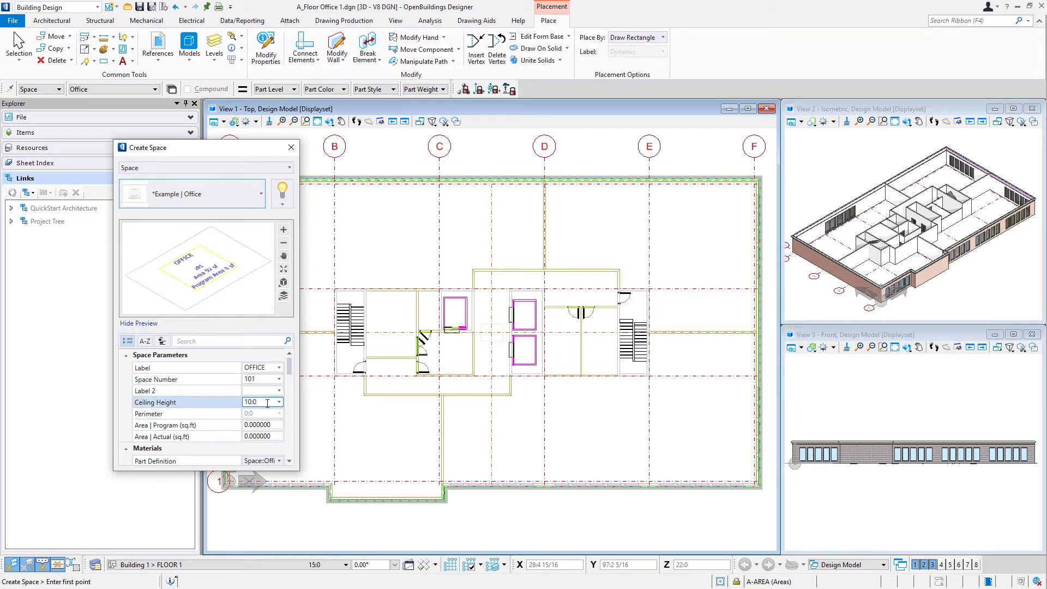
left_click(275, 424)
left_click_drag(274, 424, 234, 426)
type("2500")
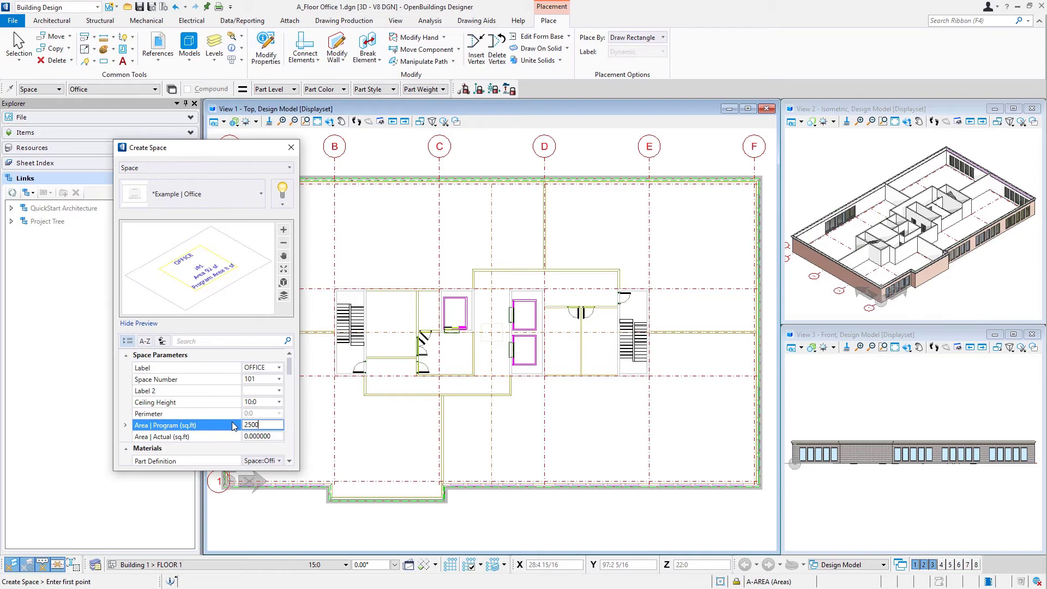
key("Return")
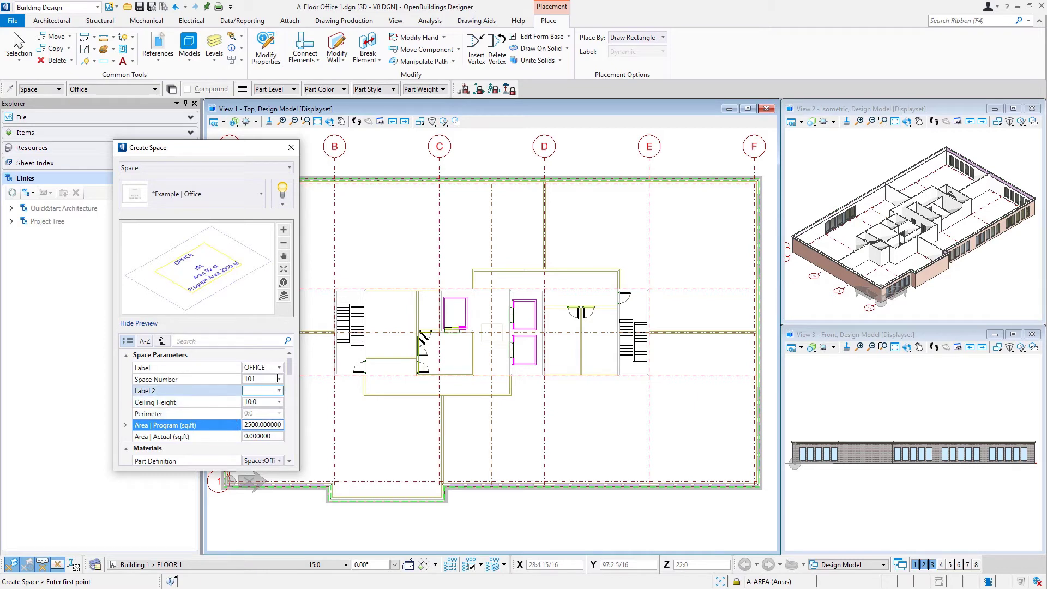
Set the office space's Ceiling | Finish to ACT-1
left_click_drag(290, 368, 291, 428)
left_click(275, 423)
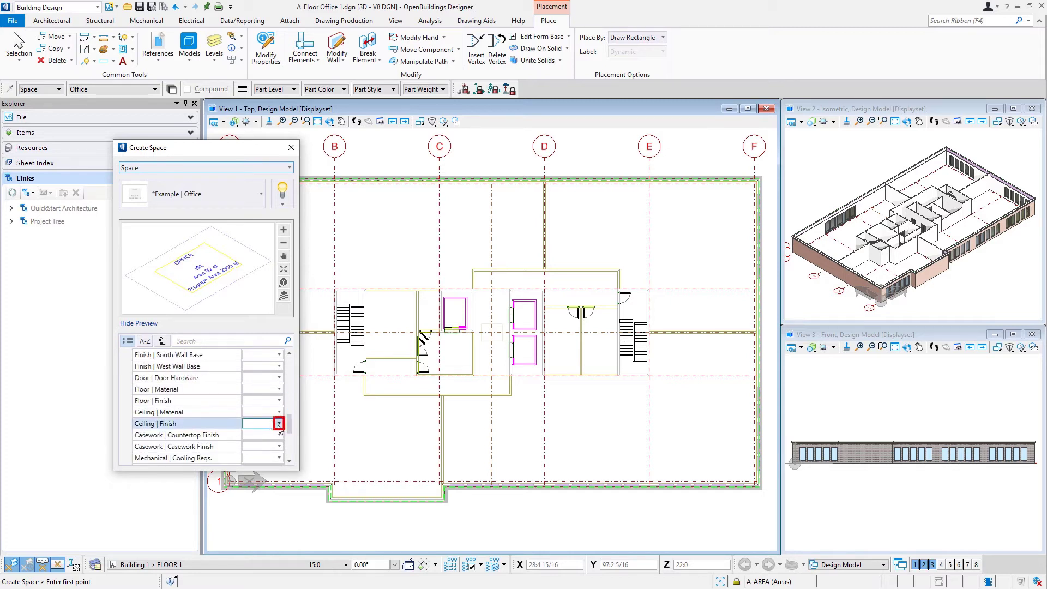
left_click(280, 424)
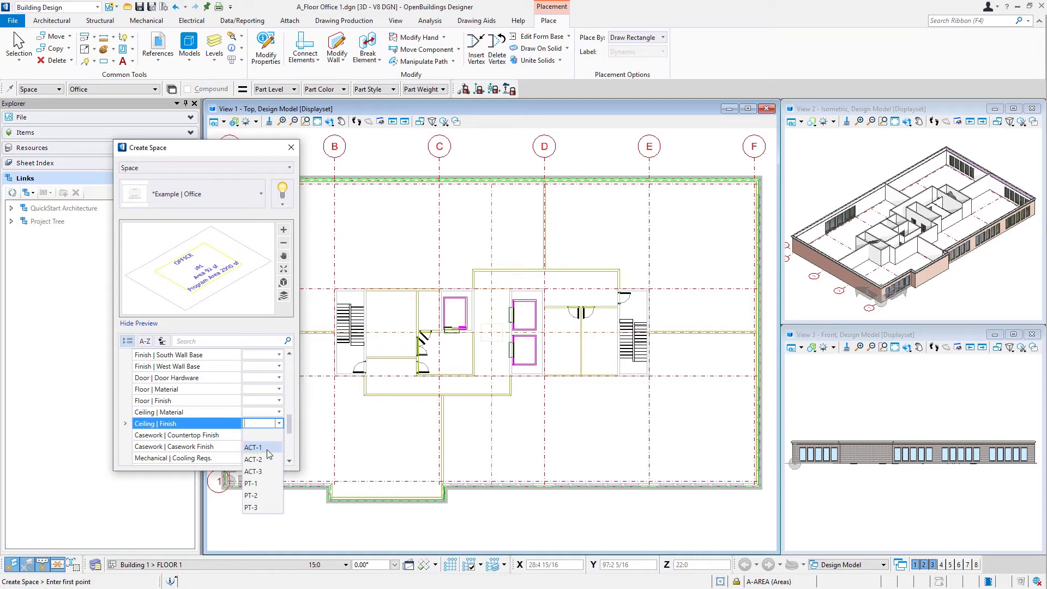
left_click(268, 450)
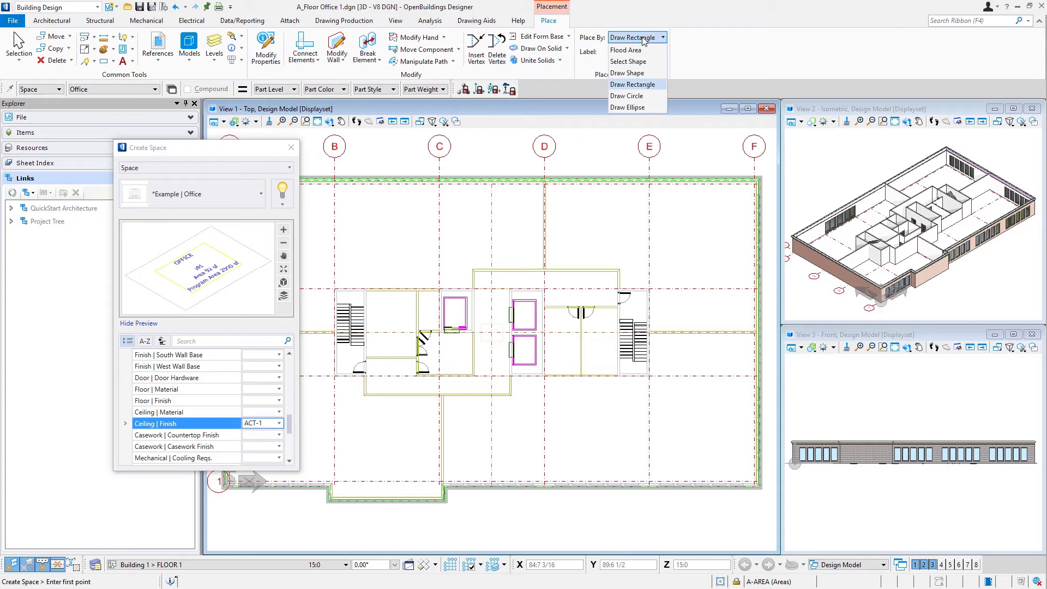
Switch the Office space tool to Flood Area and fill the lower-right open region
left_click(645, 51)
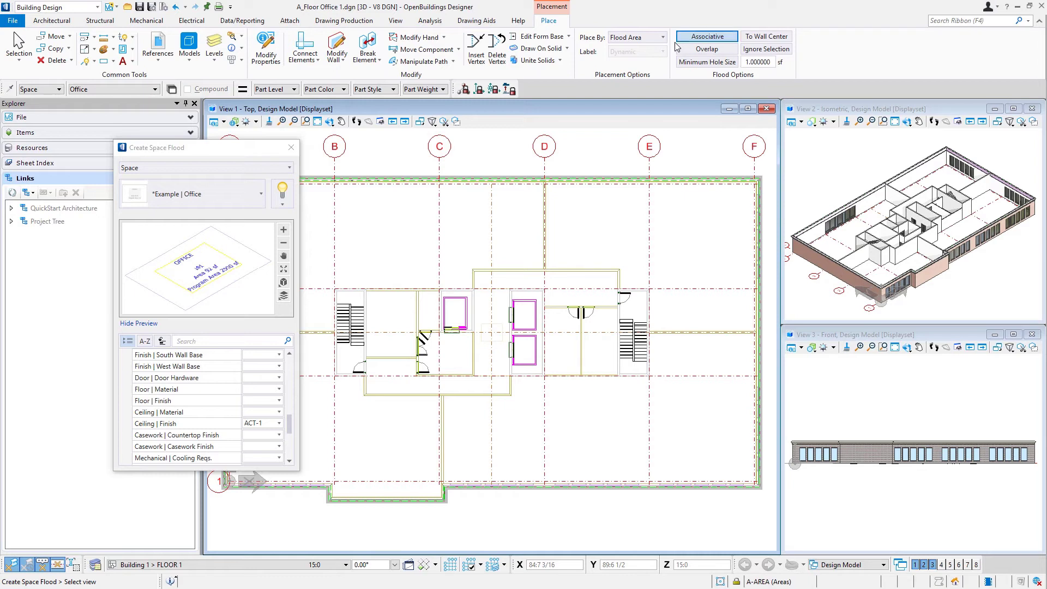
left_click(611, 425)
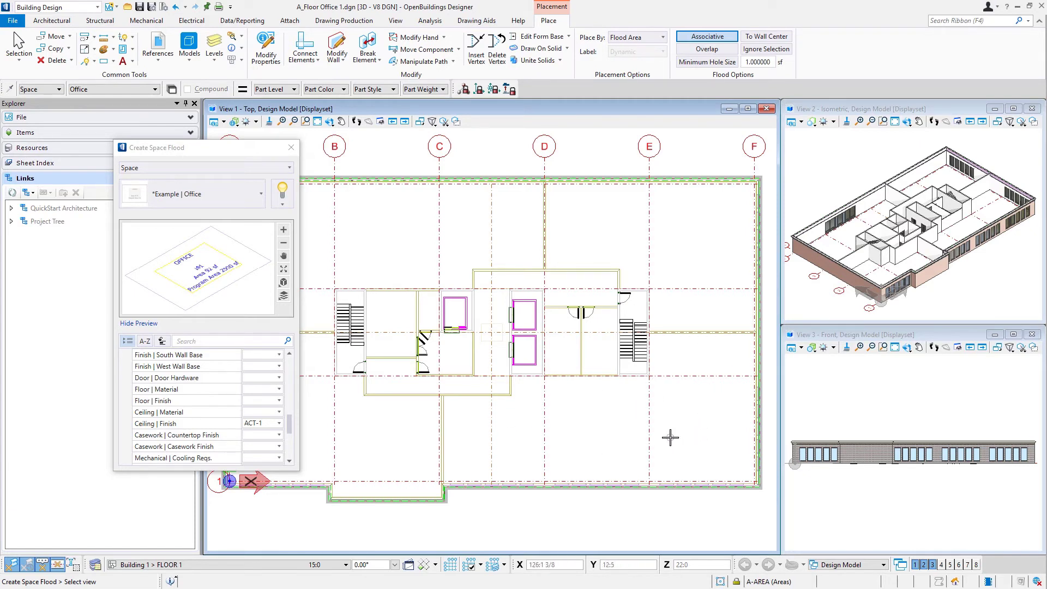
left_click(612, 424)
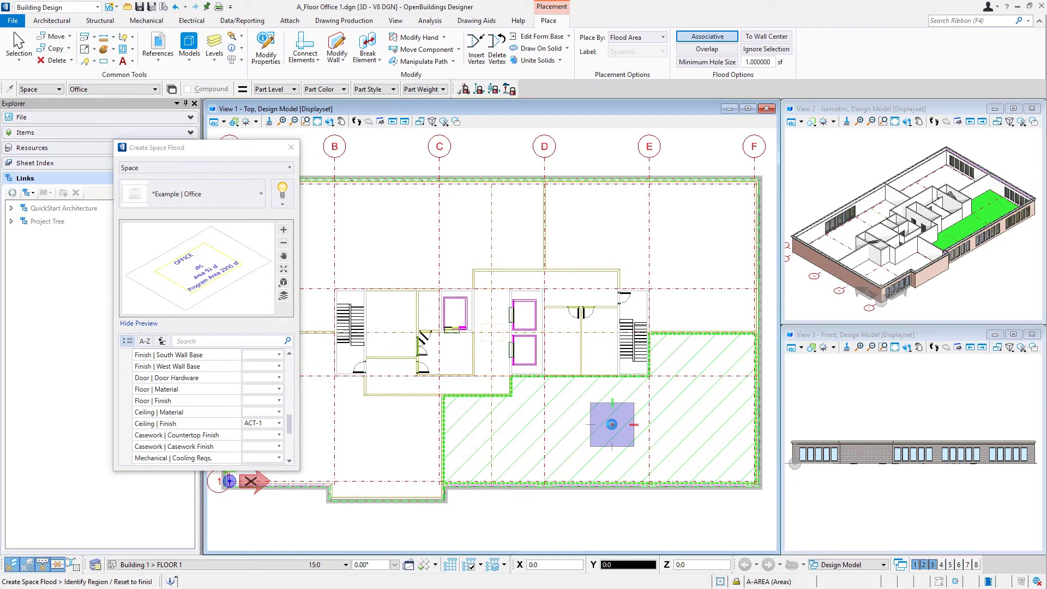
right_click(612, 424)
Flood-place Office spaces in the top-right, top-left and lower-left (108) rooms, then end placement
left_click(612, 424)
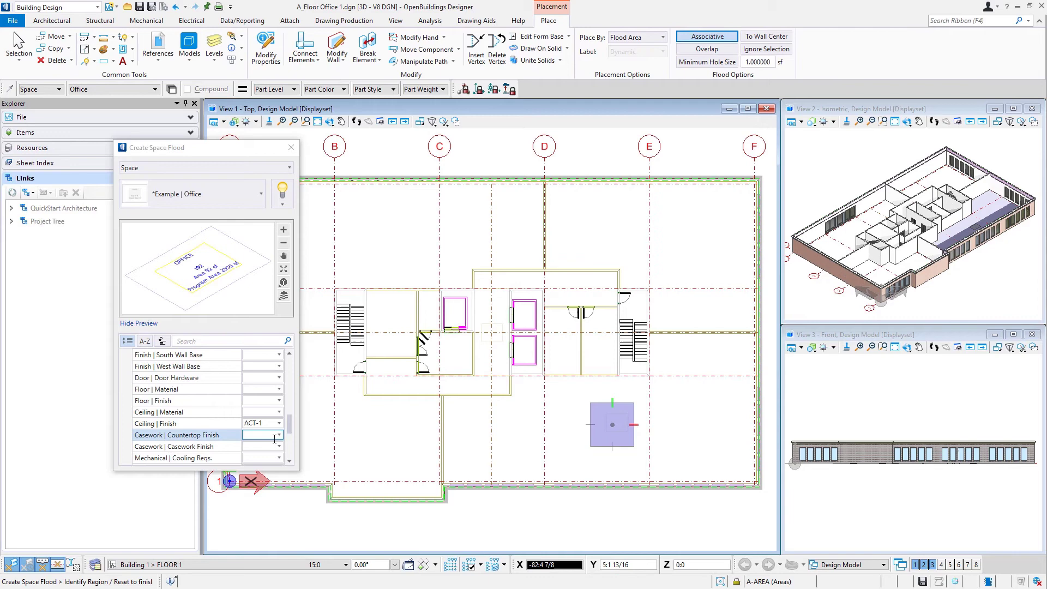
scroll(295, 388, "up", 3)
scroll(295, 388, "up", 3)
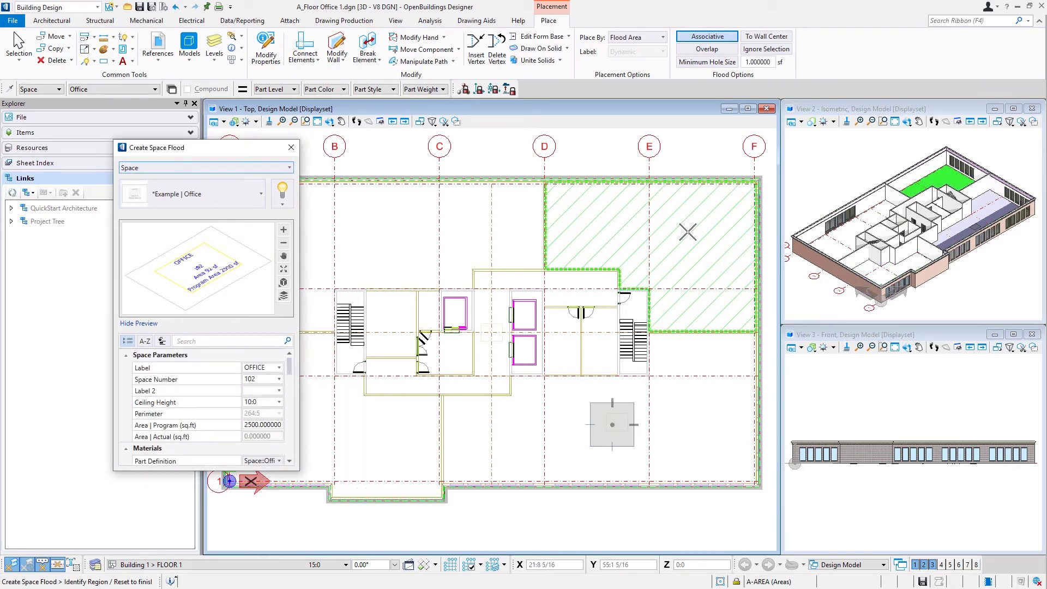
left_click(686, 233)
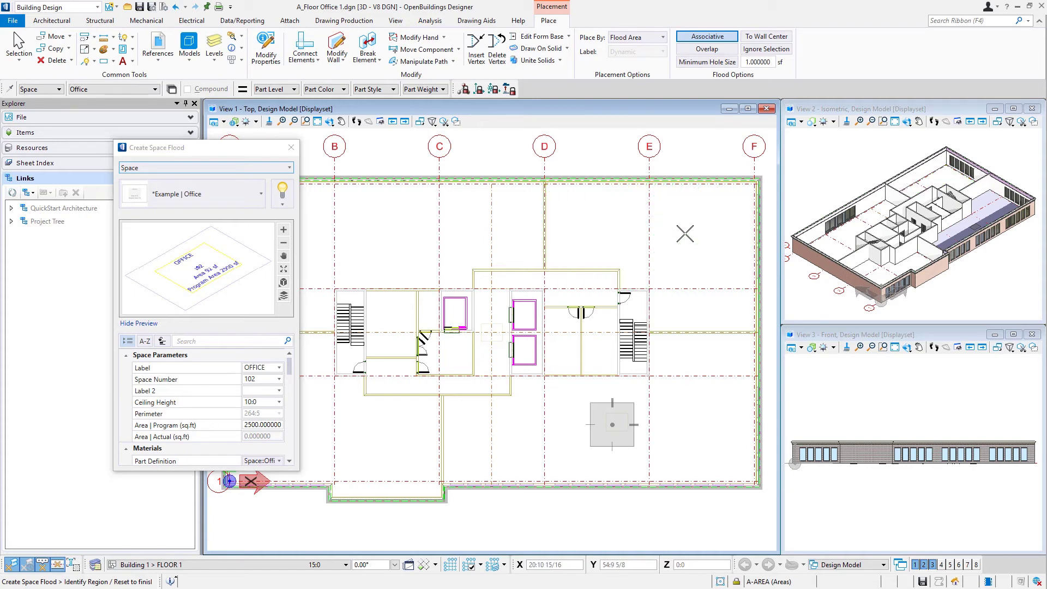
left_click(686, 233)
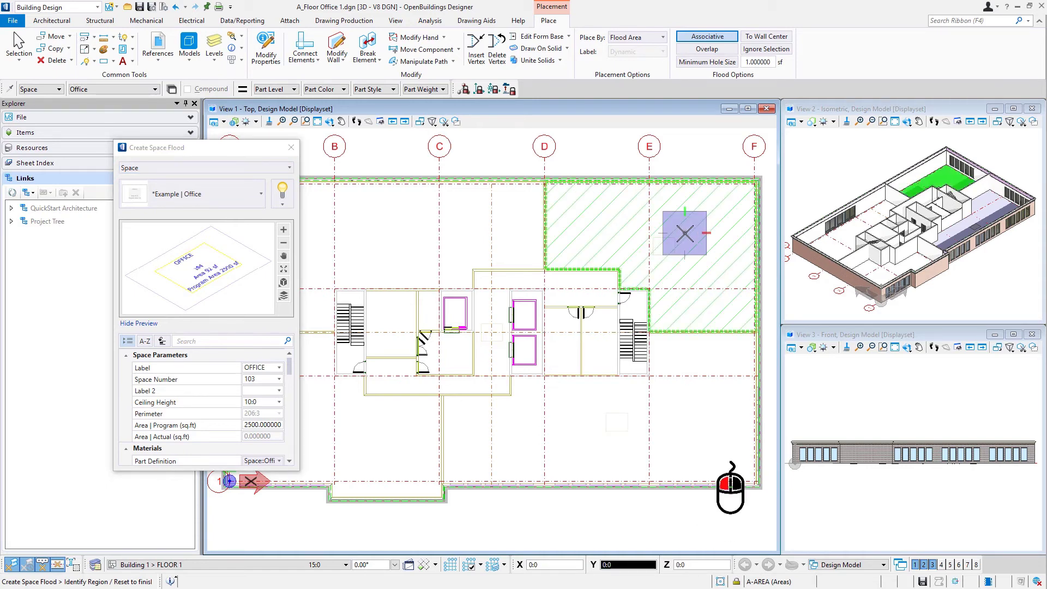
left_click(418, 233)
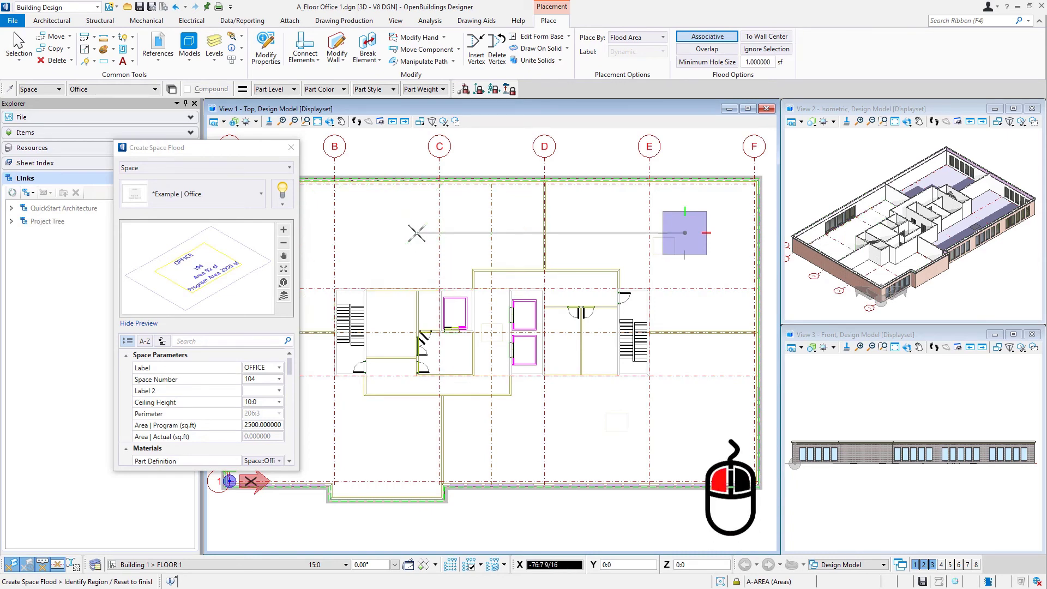
left_click(417, 233)
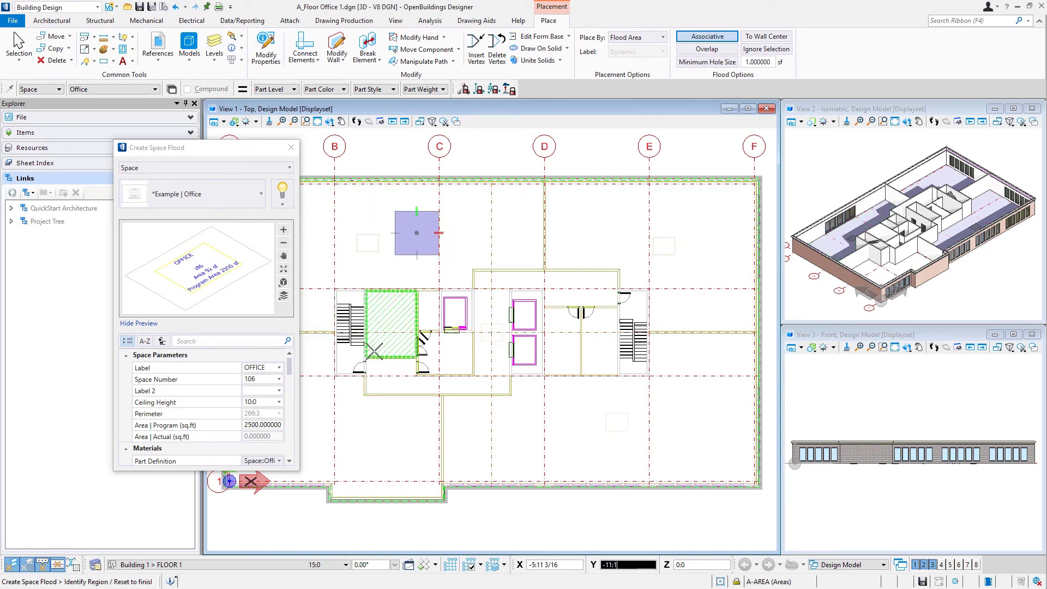
left_click(366, 441)
left_click(366, 442)
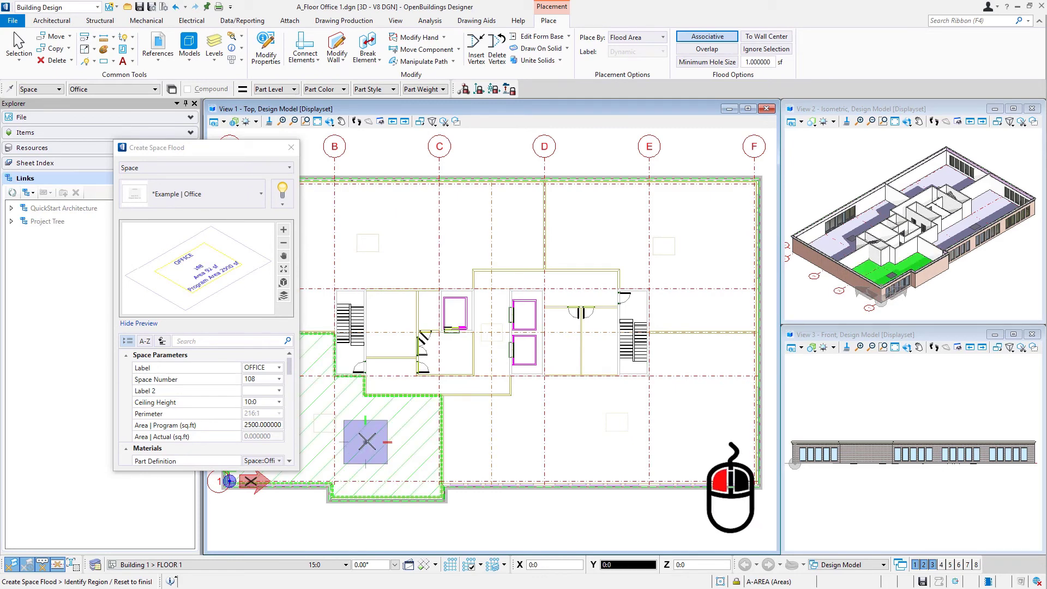
right_click(414, 458)
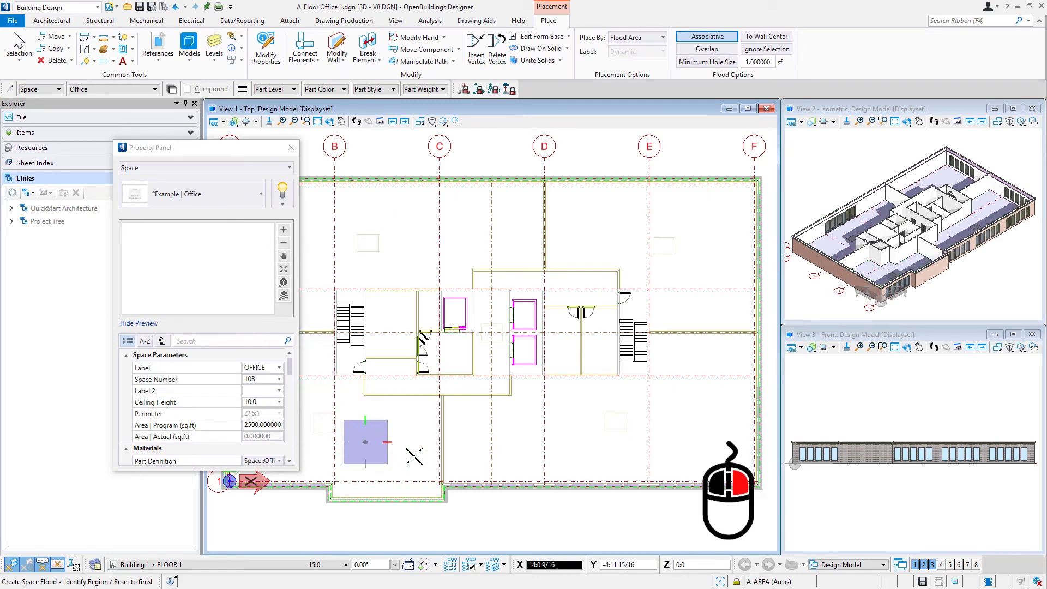
right_click(414, 457)
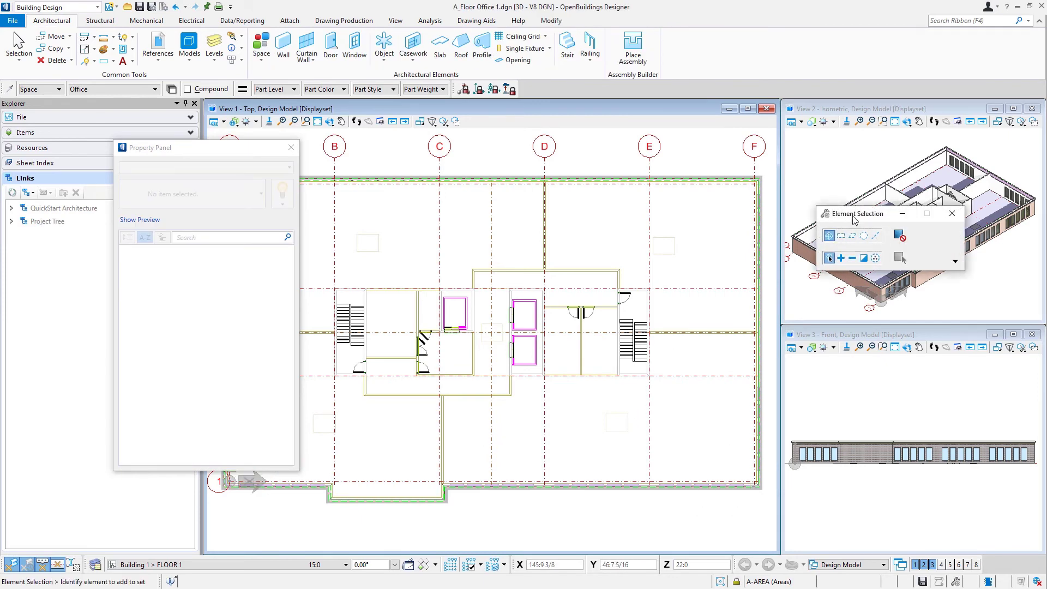
Move the Element Selection dialog over View 3 and zoom to read offices 103 (2100 sf) and 105 (3025 sf)
left_click_drag(854, 218, 900, 492)
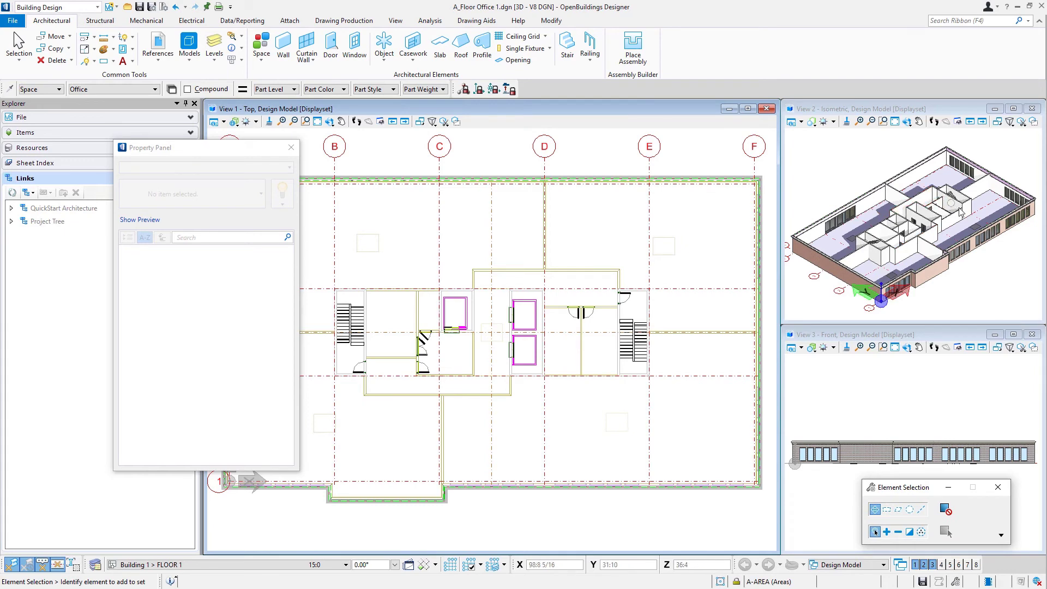
scroll(970, 225, "up", 3)
scroll(970, 226, "up", 2)
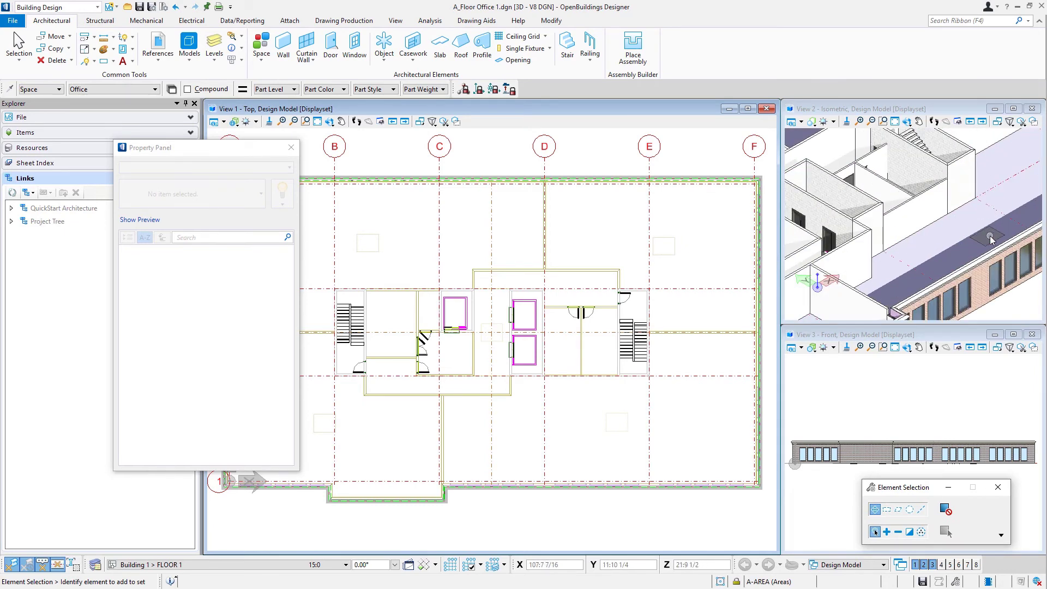
scroll(989, 235, "down", 4)
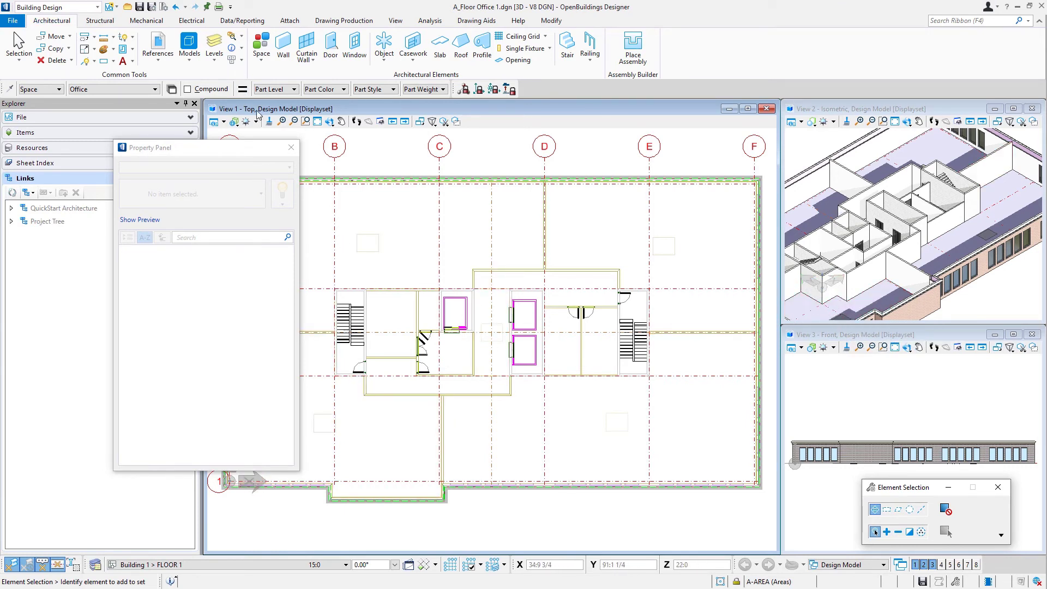
scroll(674, 261, "up", 5)
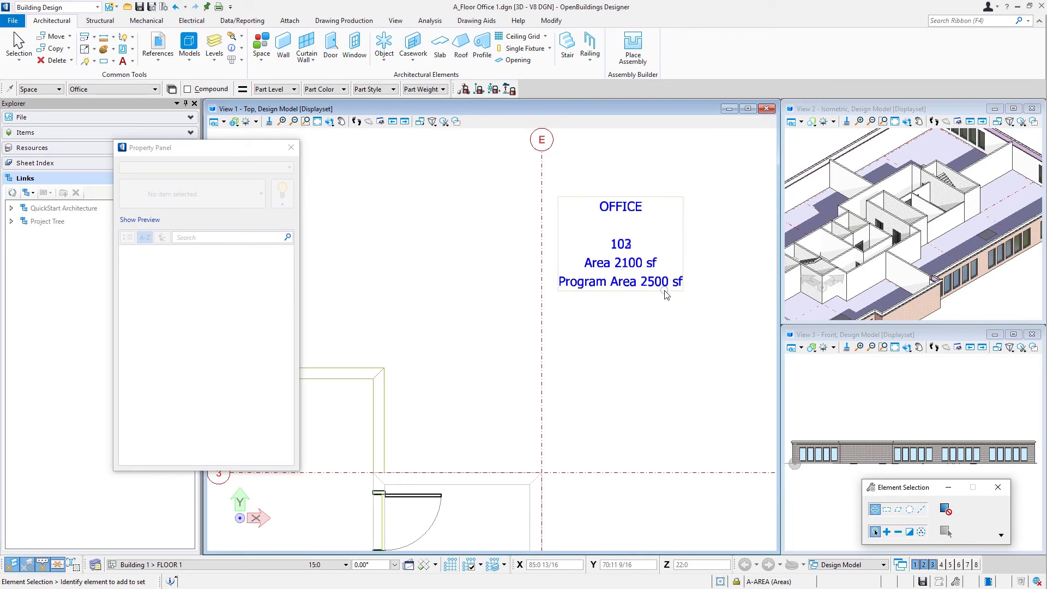
scroll(713, 304, "down", 5)
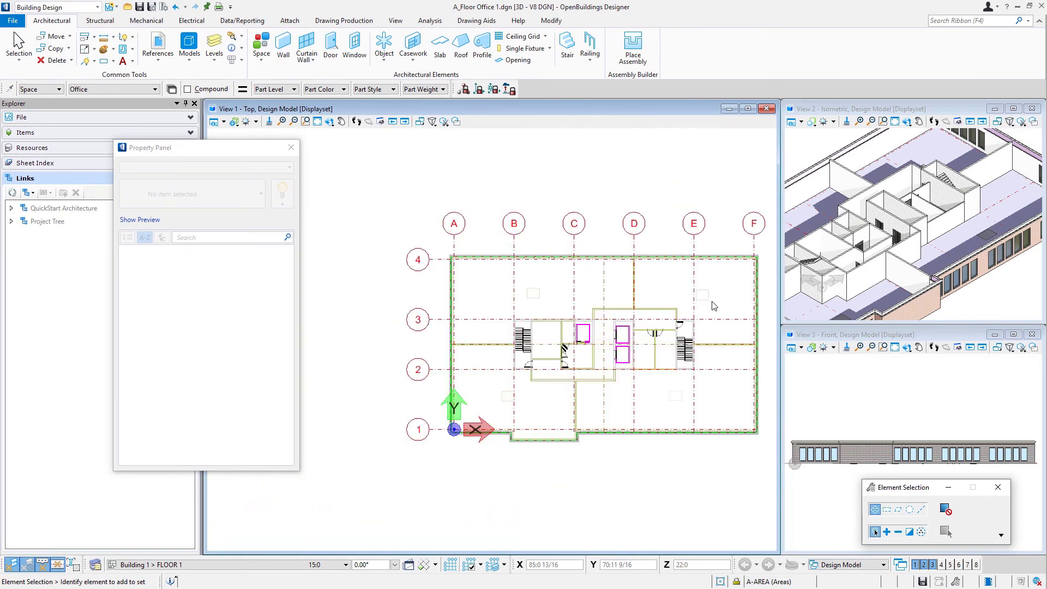
scroll(528, 306, "up", 5)
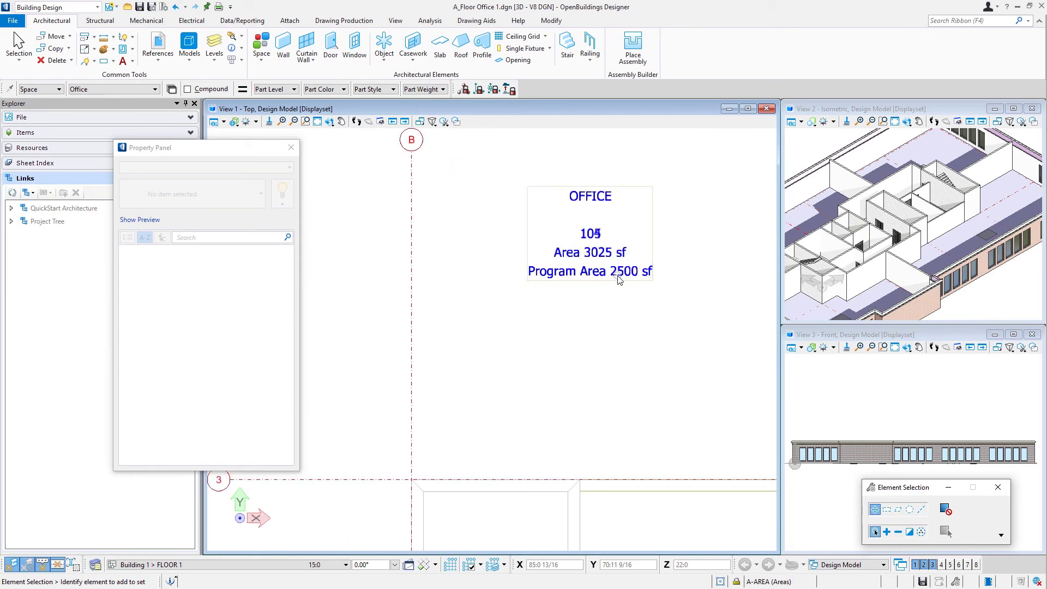
scroll(494, 304, "down", 5)
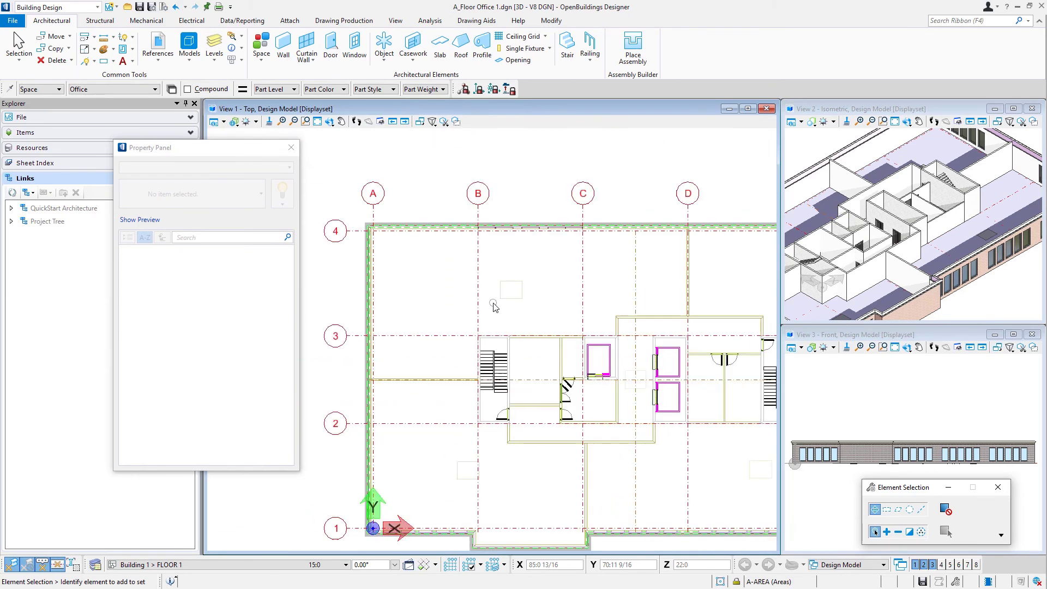
Move the demising wall on grid D further left to rebalance offices 103 and 105
scroll(669, 289, "up", 2)
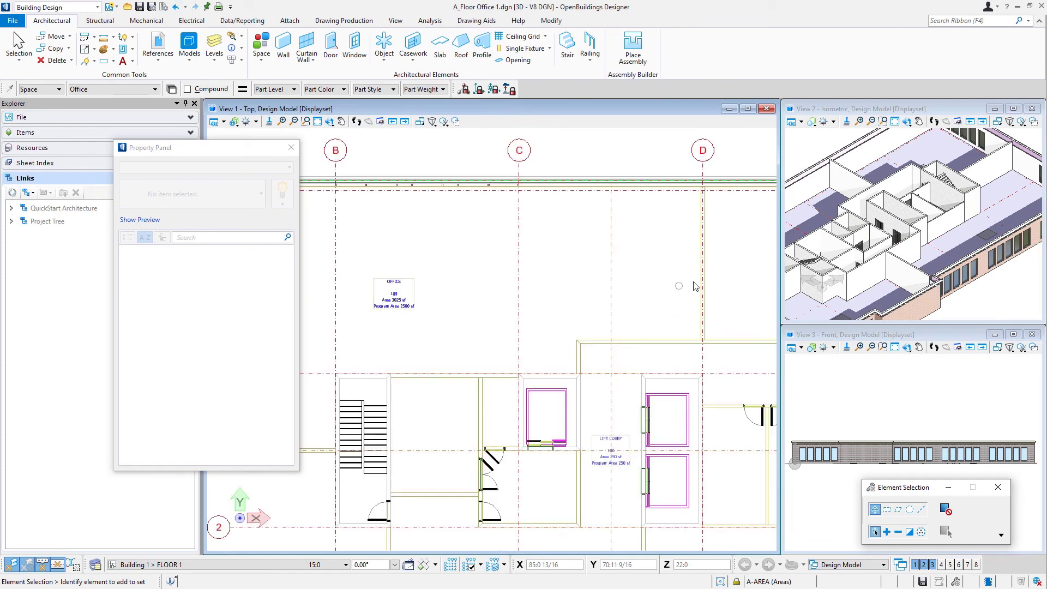
right_click(746, 271)
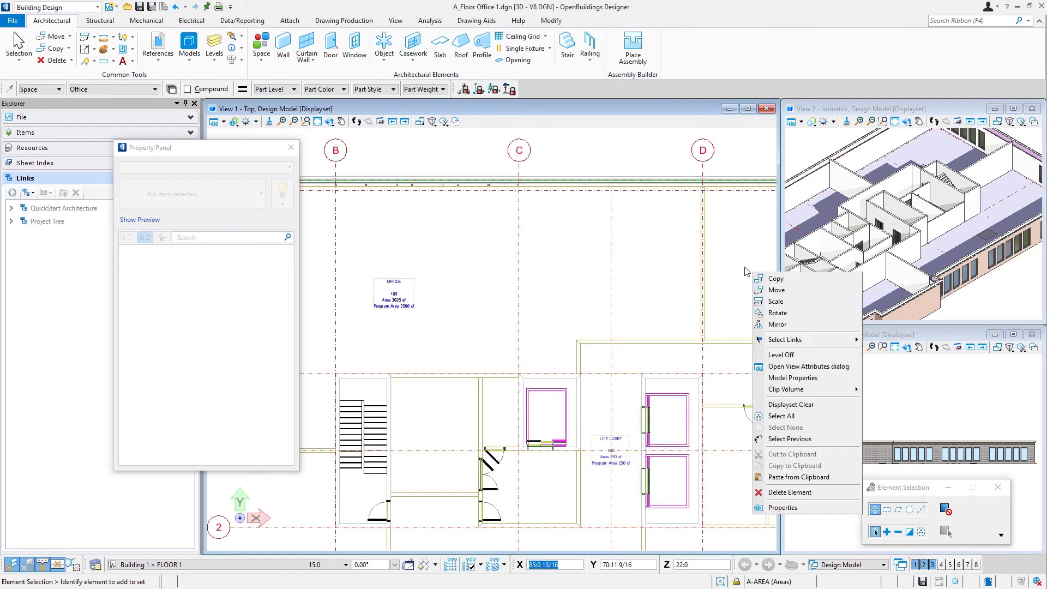
left_click(775, 289)
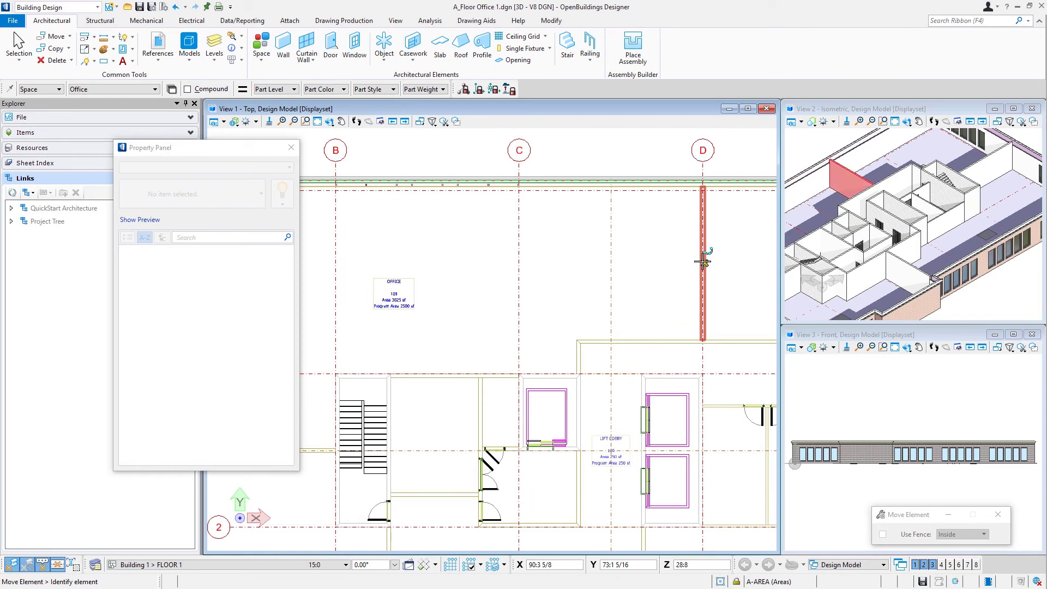
scroll(703, 340, "up", 5)
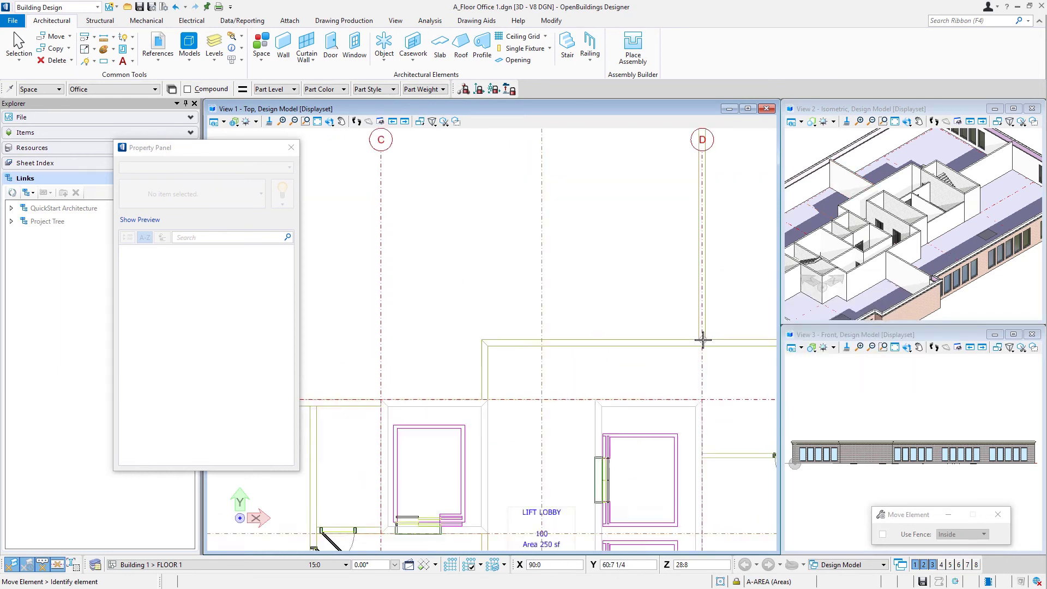
left_click(703, 339)
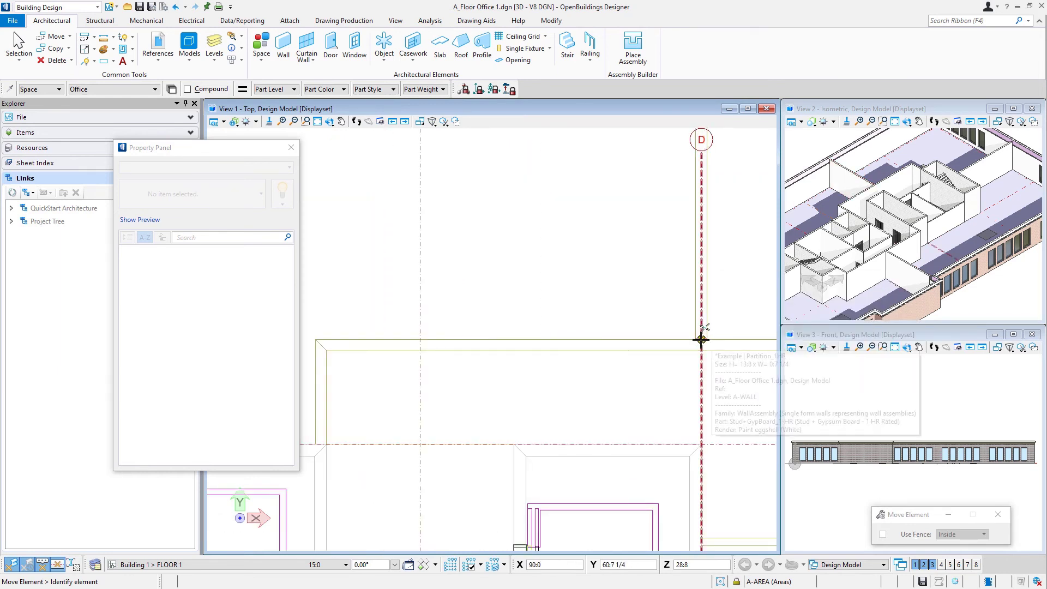
left_click(421, 338)
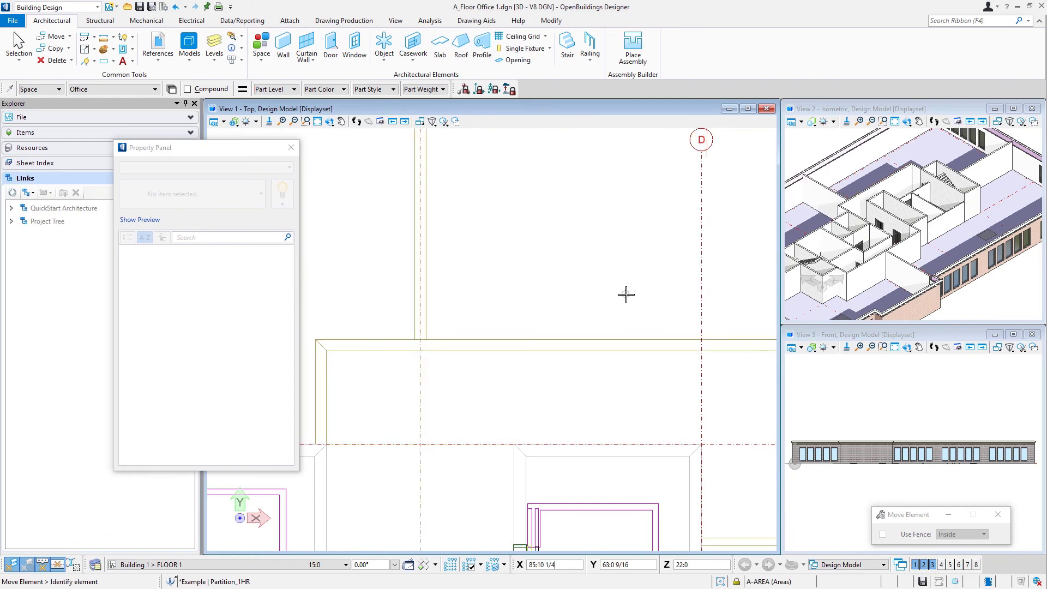
Check the new areas, 2476 sf and 2649 sf, then fit the whole floor plan in the top view
scroll(617, 358, "down", 4)
scroll(616, 359, "down", 2)
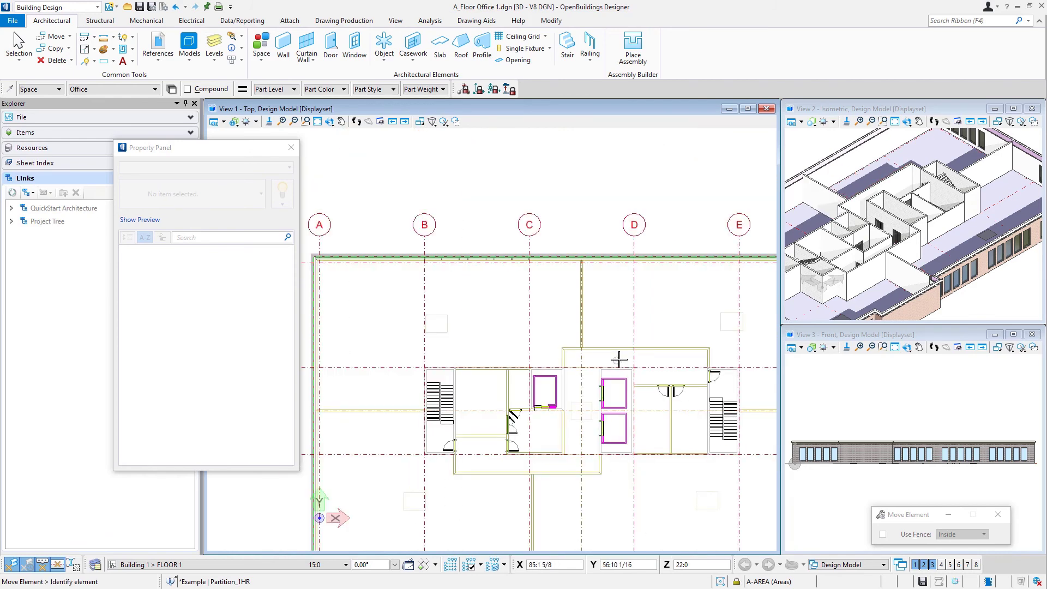
scroll(736, 325, "up", 6)
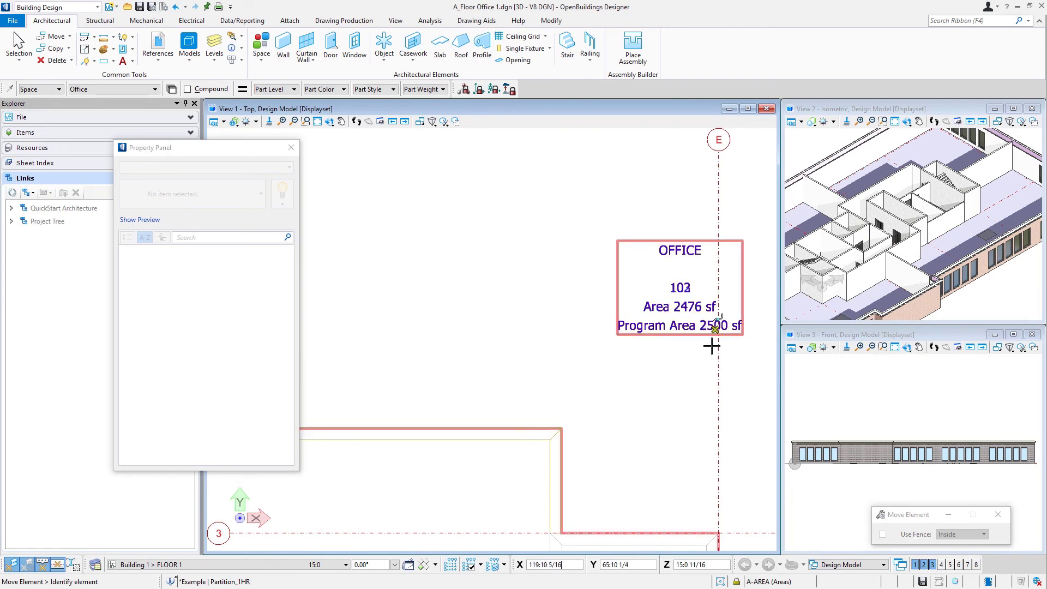
scroll(732, 350, "down", 4)
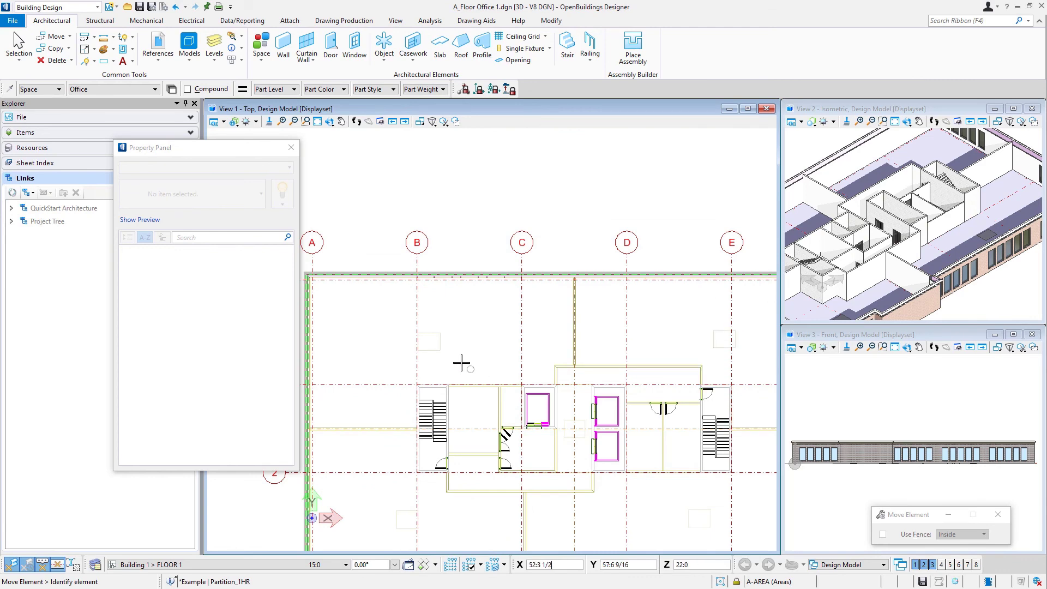
scroll(421, 346, "up", 5)
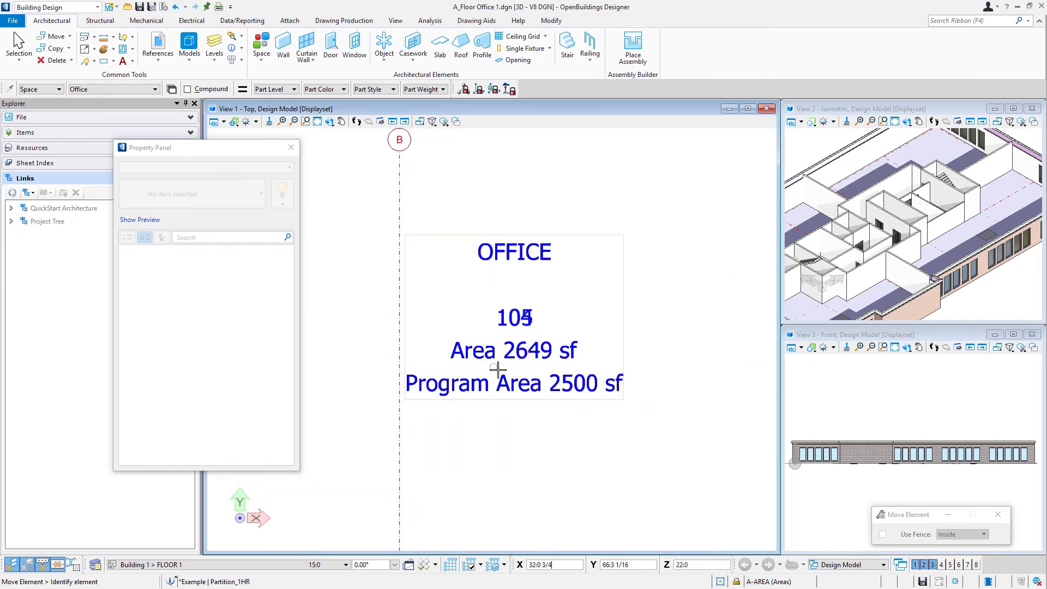
scroll(440, 347, "down", 5)
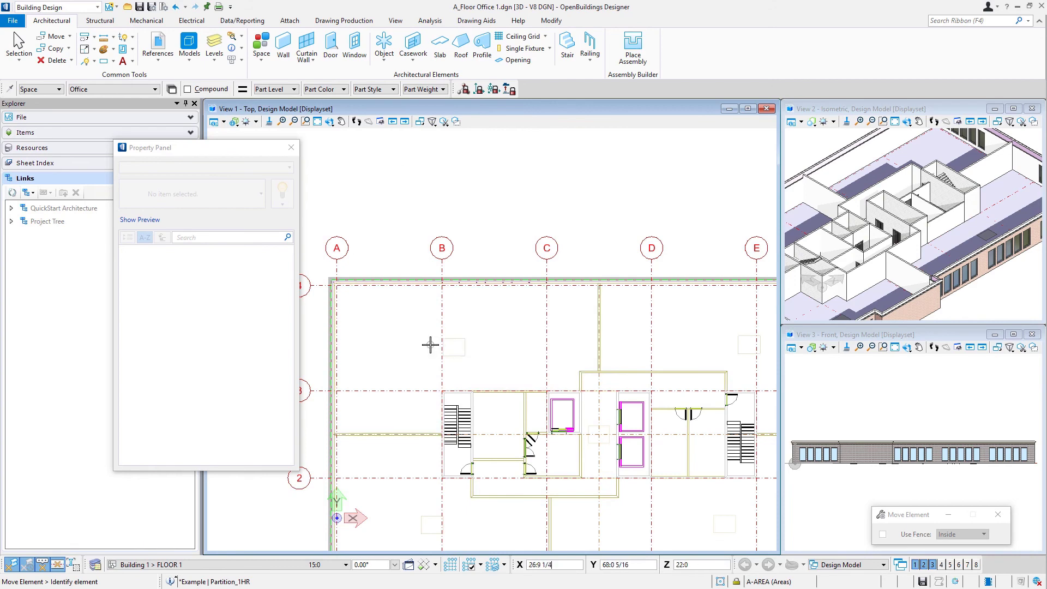
scroll(430, 344, "down", 3)
left_click(318, 121)
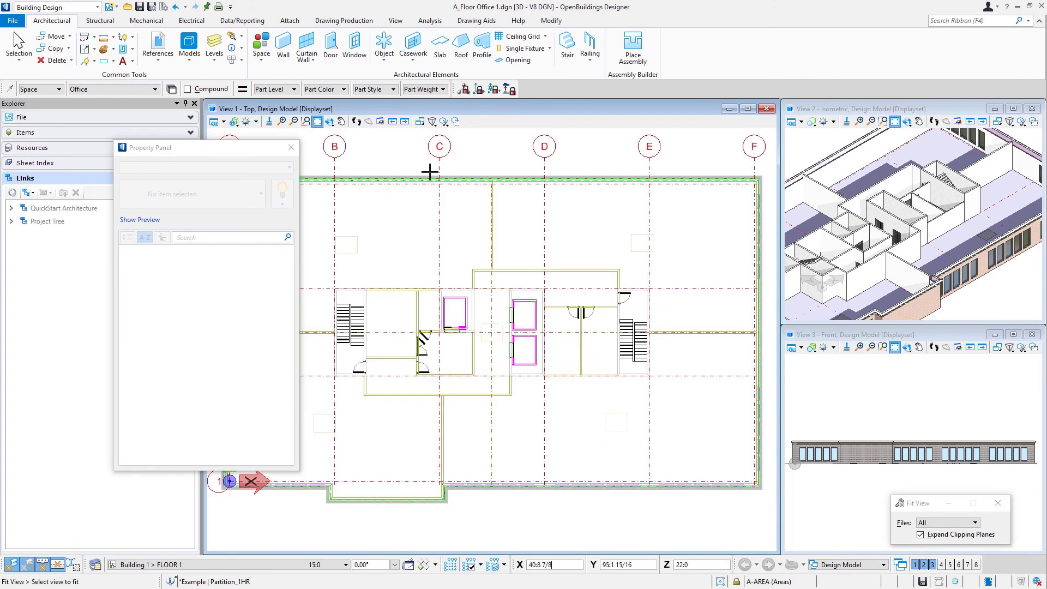